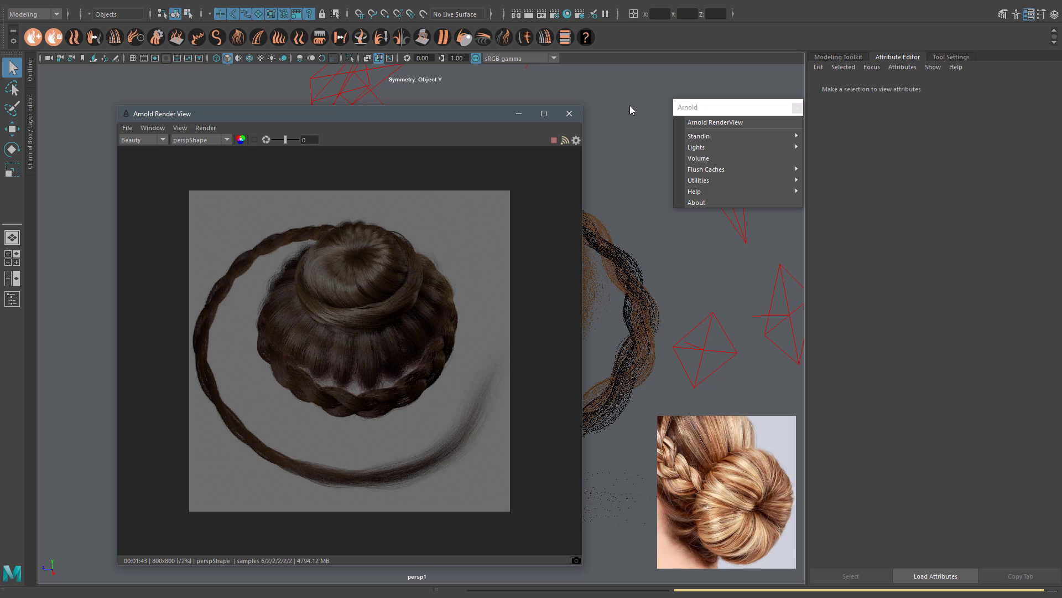
pyautogui.scroll(2, 434, 268)
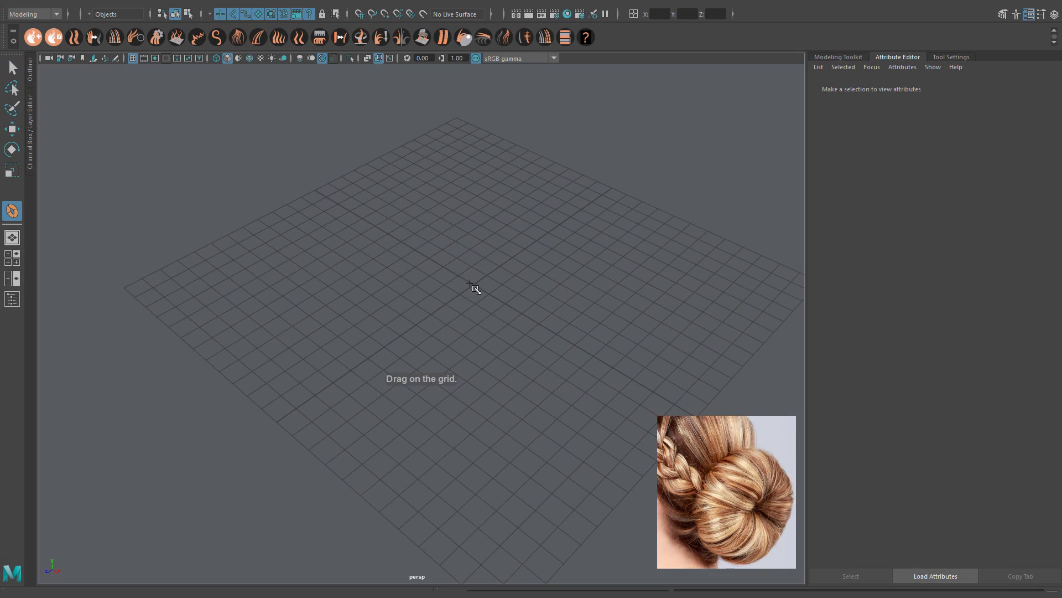
# Step: Drag a new torus onto the grid and widen the viewport
pyautogui.moveTo(479, 289); pyautogui.dragTo(520, 324)
pyautogui.press('q')
pyautogui.click(30, 120)
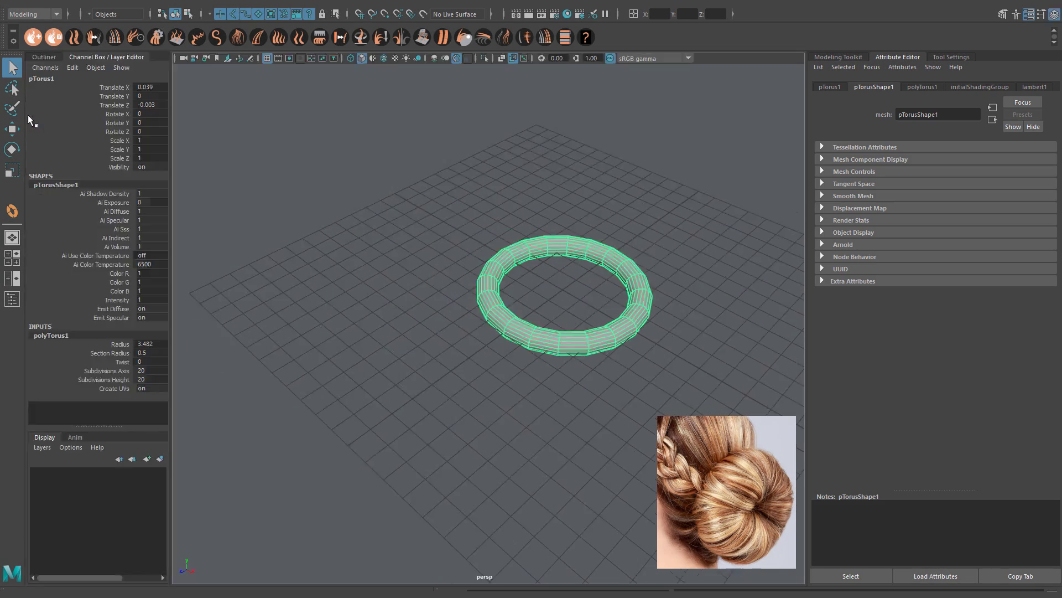
pyautogui.click(106, 56)
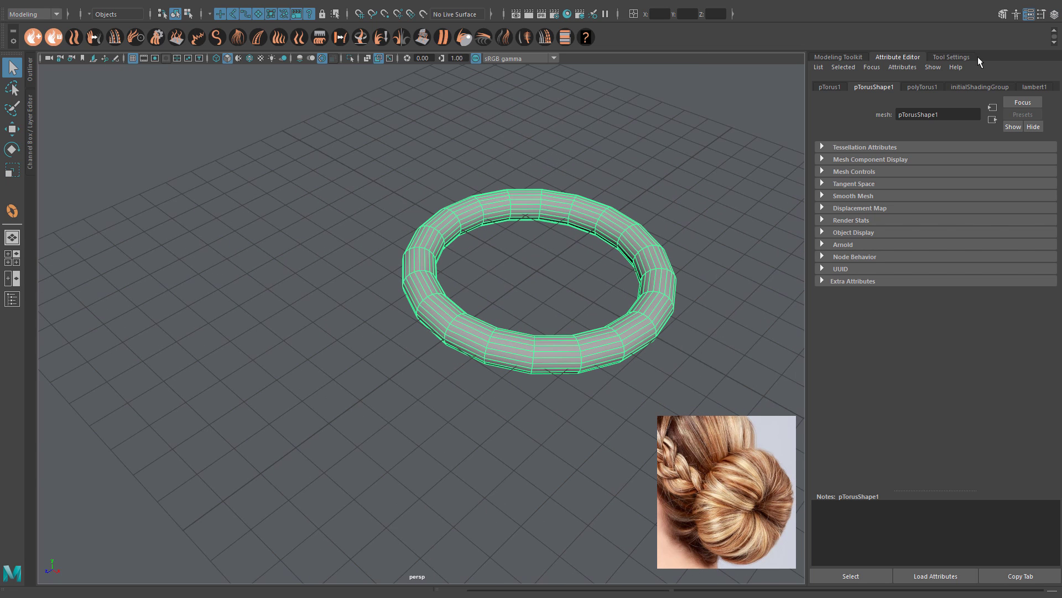
# Step: Give polyTorus1 radius 3.782, section radius 3.7, and 30 axis and height subdivisions
pyautogui.click(930, 87)
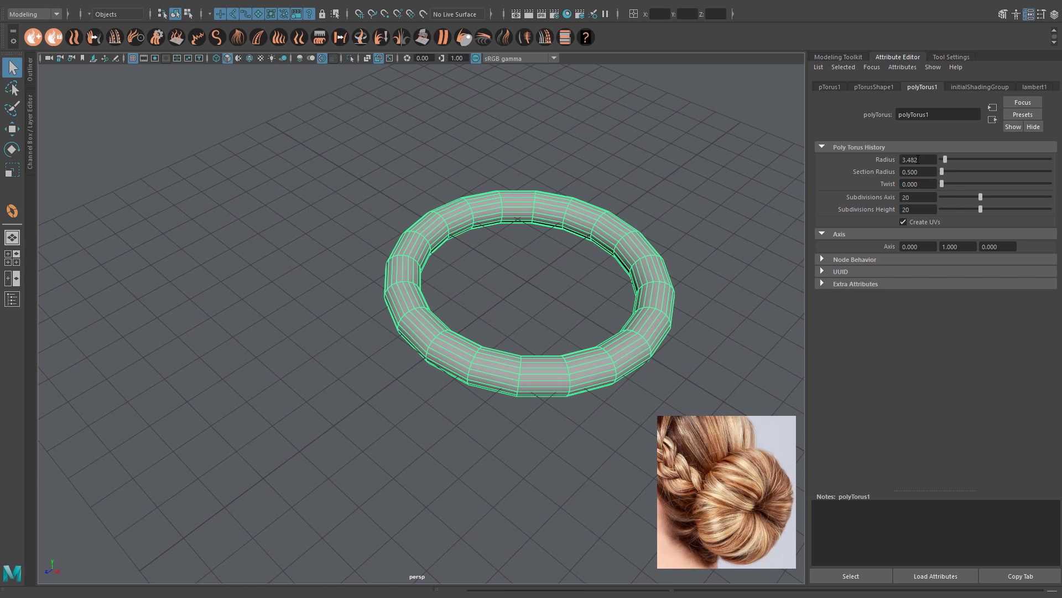
pyautogui.moveTo(922, 159)
pyautogui.keyDown('ctrl'); pyautogui.mouseDown()
pyautogui.moveTo(910, 176)
pyautogui.moveTo(921, 177)
pyautogui.mouseUp(); pyautogui.keyUp('ctrl')
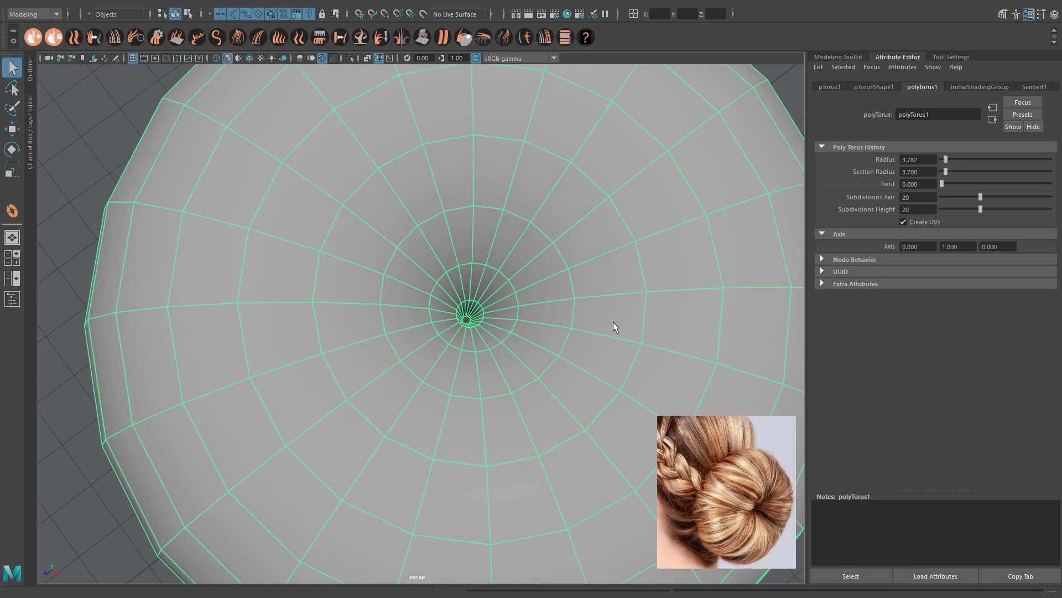
pyautogui.moveTo(537, 358)
pyautogui.keyDown('alt'); pyautogui.mouseDown()
pyautogui.moveTo(474, 274)
pyautogui.moveTo(617, 241)
pyautogui.mouseUp(); pyautogui.keyUp('alt')
pyautogui.moveTo(921, 196)
pyautogui.keyDown('ctrl'); pyautogui.mouseDown()
pyautogui.moveTo(975, 201)
pyautogui.moveTo(947, 212)
pyautogui.mouseUp(); pyautogui.keyUp('ctrl')
pyautogui.keyDown('alt'); pyautogui.moveTo(589, 249); pyautogui.dragTo(560, 221); pyautogui.keyUp('alt')
# Step: Tear off the Deform > Nonlinear menu and move it beside the viewport
pyautogui.press('space')
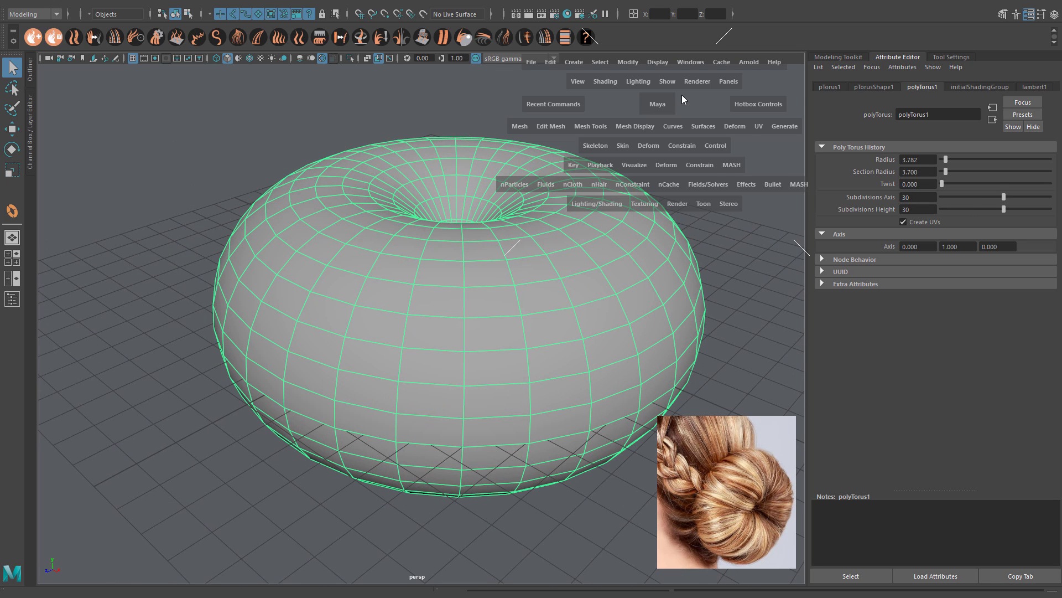
pyautogui.click(737, 126)
pyautogui.click(867, 253)
pyautogui.moveTo(896, 257); pyautogui.dragTo(743, 134)
pyautogui.keyDown('alt'); pyautogui.moveTo(570, 225); pyautogui.dragTo(556, 223); pyautogui.keyUp('alt')
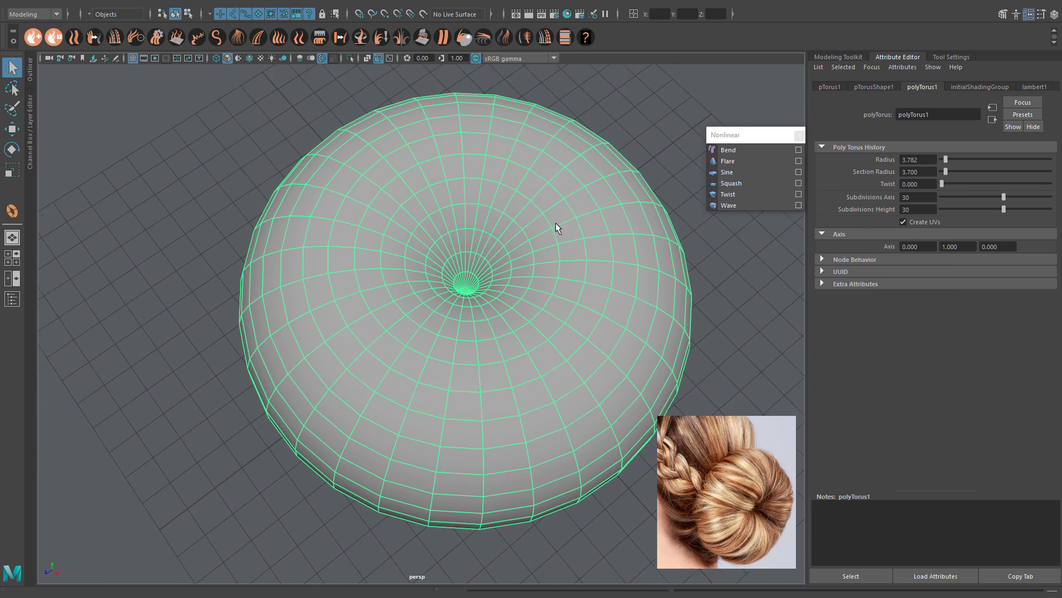
# Step: Add a Twist deformer to the torus and raise its end angle
pyautogui.click(728, 193)
pyautogui.click(247, 58)
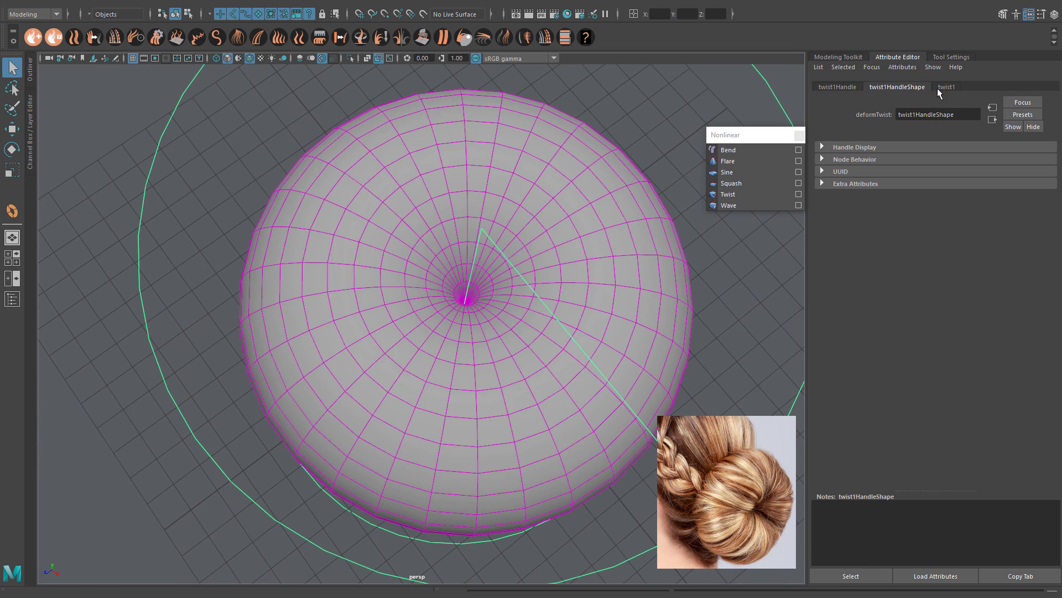
pyautogui.click(947, 87)
pyautogui.keyDown('alt'); pyautogui.moveTo(573, 307); pyautogui.dragTo(589, 314); pyautogui.keyUp('alt')
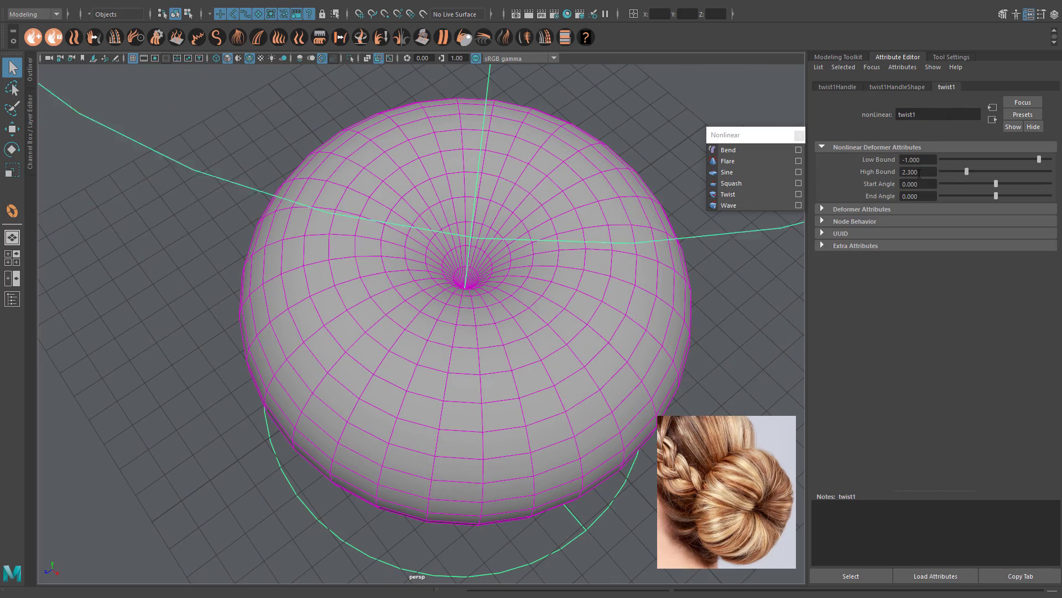
pyautogui.moveTo(953, 172); pyautogui.dragTo(1011, 196)
pyautogui.moveTo(536, 332)
pyautogui.keyDown('alt'); pyautogui.mouseDown()
pyautogui.moveTo(535, 267)
pyautogui.moveTo(474, 225)
pyautogui.moveTo(510, 335)
pyautogui.mouseUp(); pyautogui.keyUp('alt')
pyautogui.moveTo(1011, 197); pyautogui.dragTo(1015, 197)
pyautogui.moveTo(497, 312)
pyautogui.keyDown('alt'); pyautogui.mouseDown()
pyautogui.moveTo(467, 302)
pyautogui.moveTo(408, 334)
pyautogui.moveTo(450, 308)
pyautogui.mouseUp(); pyautogui.keyUp('alt')
# Step: Add a Bend deformer to the torus with curvature 6.4
pyautogui.click(409, 335)
pyautogui.click(728, 149)
pyautogui.moveTo(534, 274)
pyautogui.keyDown('alt'); pyautogui.mouseDown()
pyautogui.moveTo(534, 233)
pyautogui.moveTo(529, 253)
pyautogui.mouseUp(); pyautogui.keyUp('alt')
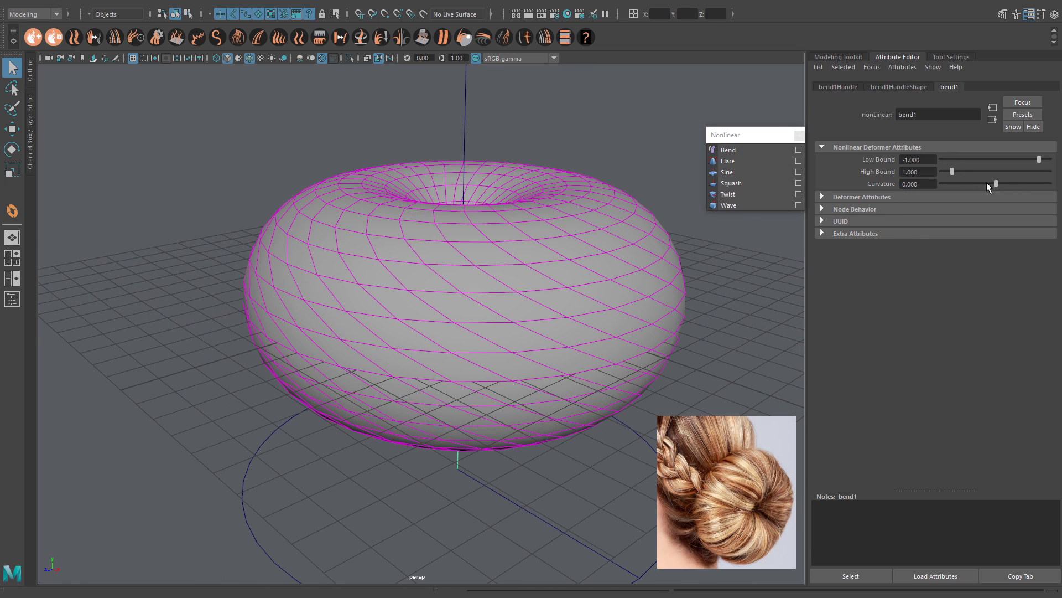
pyautogui.click(923, 184)
pyautogui.write('6.4')
pyautogui.press('Return')
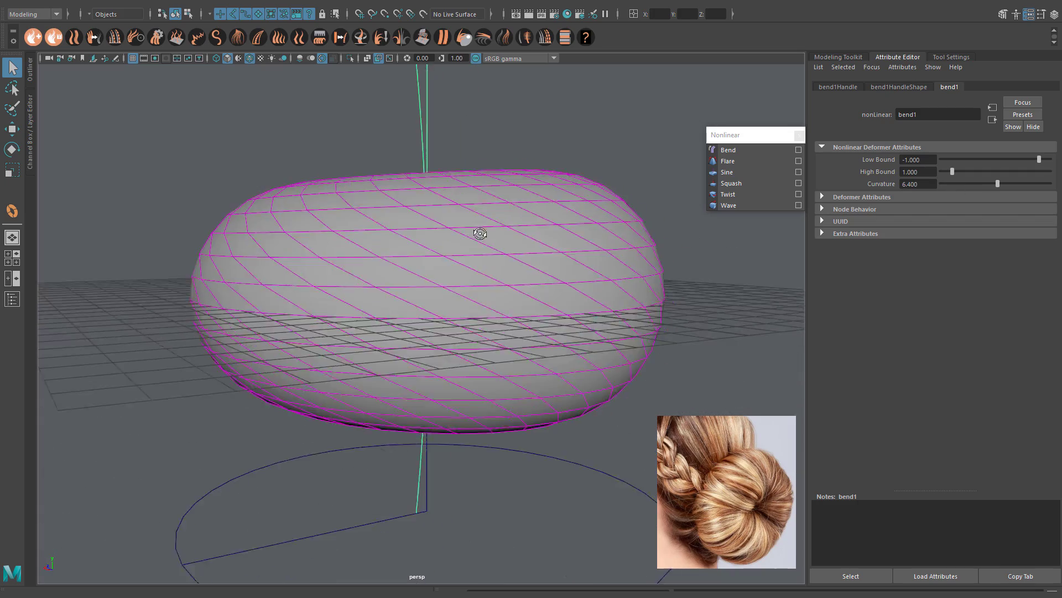
pyautogui.moveTo(470, 231)
pyautogui.keyDown('alt'); pyautogui.mouseDown()
pyautogui.moveTo(469, 240)
pyautogui.moveTo(587, 245)
pyautogui.mouseUp(); pyautogui.keyUp('alt')
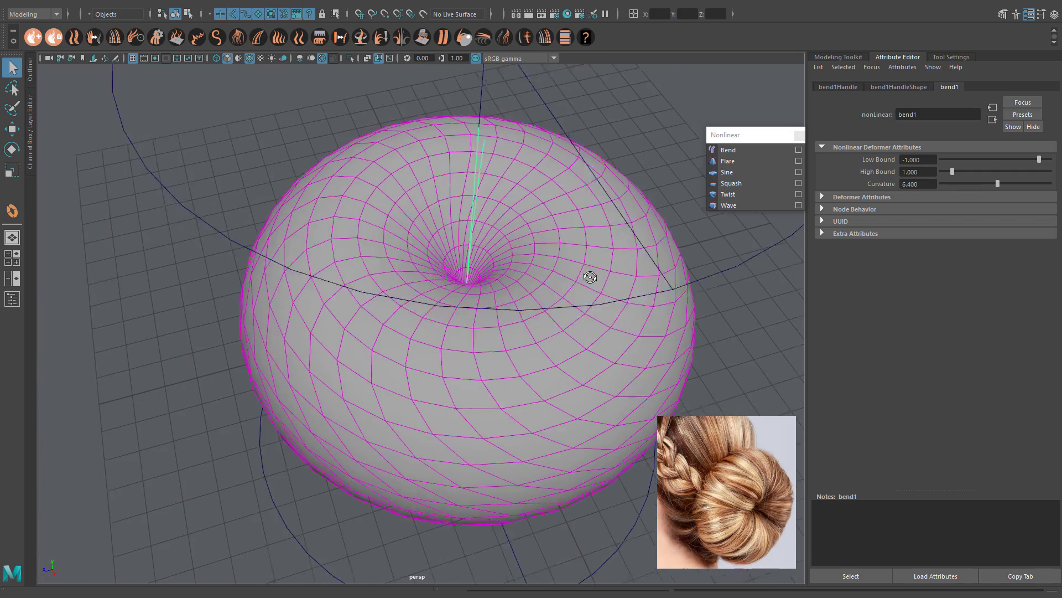
pyautogui.click(587, 245)
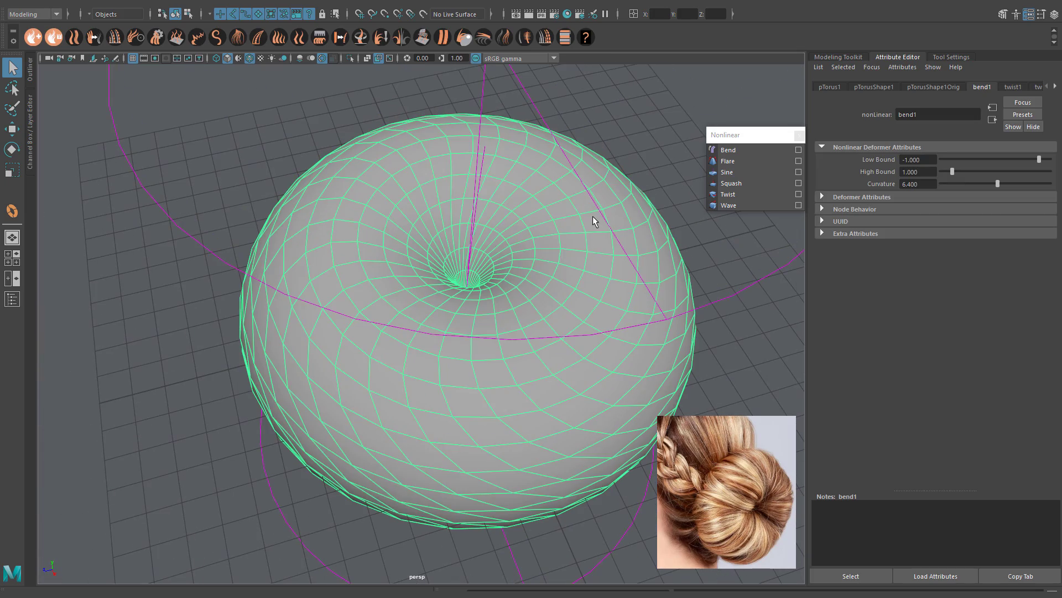
pyautogui.click(593, 221)
pyautogui.keyDown('alt'); pyautogui.moveTo(576, 228); pyautogui.dragTo(596, 205); pyautogui.keyUp('alt')
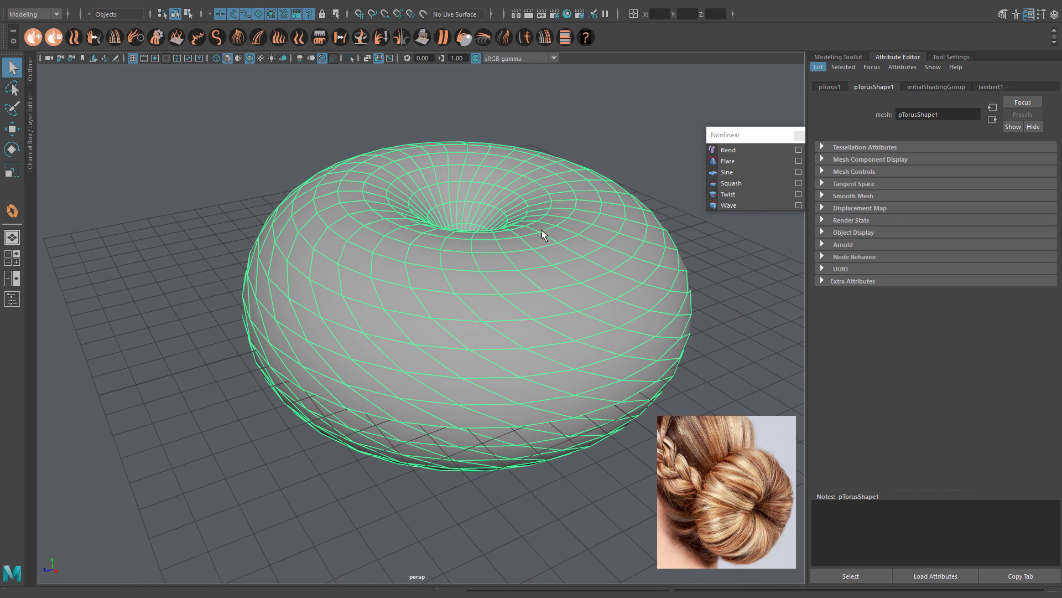
# Step: Select the torus and view the inner column inside its hole straight on
pyautogui.keyDown('alt'); pyautogui.moveTo(541, 233); pyautogui.dragTo(514, 275); pyautogui.keyUp('alt')
pyautogui.rightClick(513, 274)
pyautogui.click(499, 297)
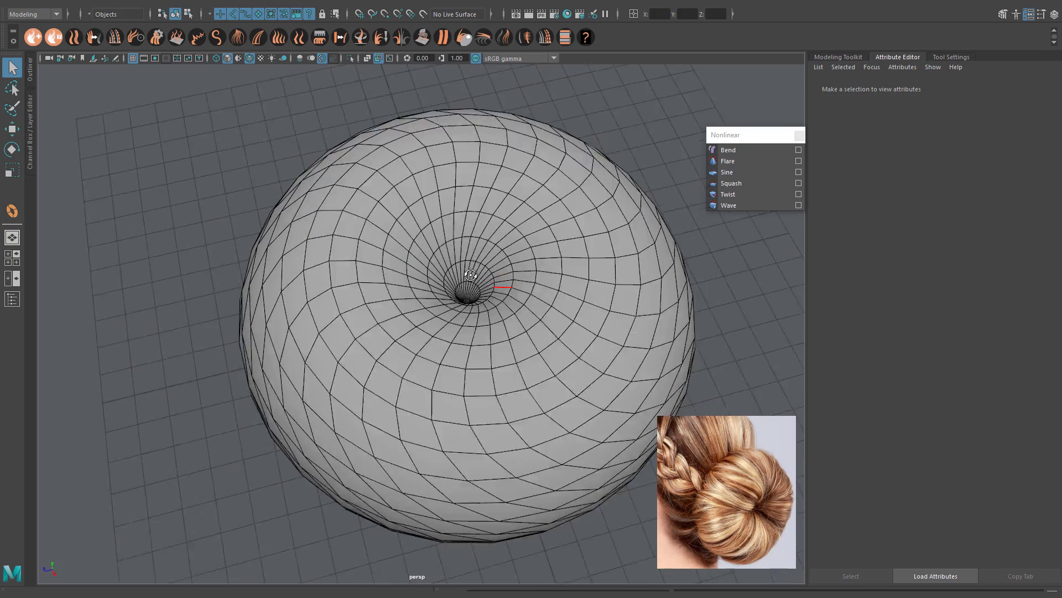
pyautogui.scroll(5, 531, 291)
pyautogui.moveTo(553, 285)
pyautogui.keyDown('alt'); pyautogui.mouseDown()
pyautogui.moveTo(537, 310)
pyautogui.moveTo(633, 327)
pyautogui.moveTo(447, 233)
pyautogui.moveTo(541, 280)
pyautogui.moveTo(457, 237)
pyautogui.mouseUp(); pyautogui.keyUp('alt')
pyautogui.click(614, 315)
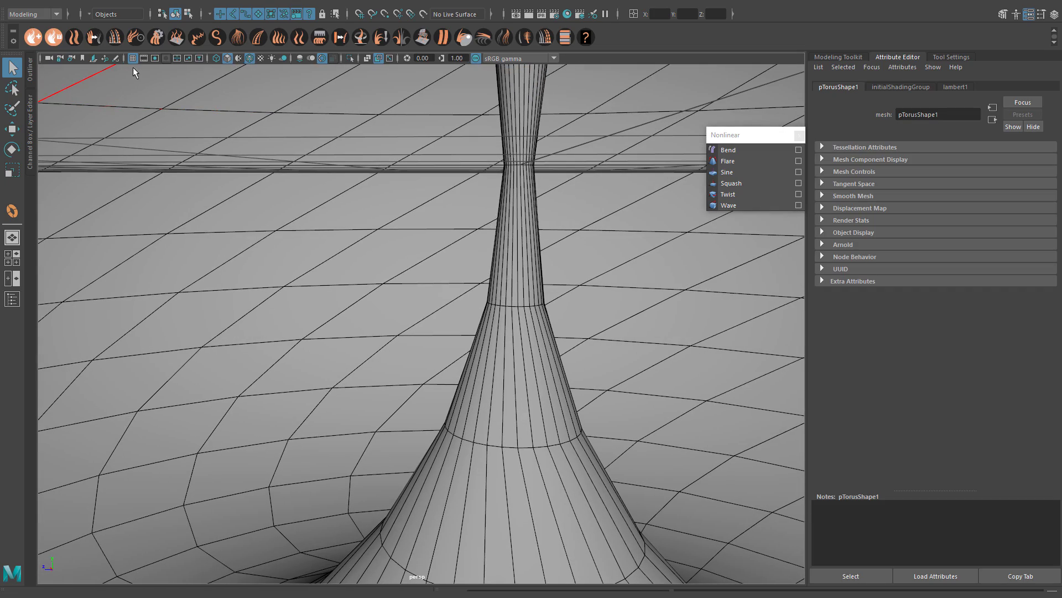
pyautogui.keyDown('alt'); pyautogui.moveTo(534, 171); pyautogui.dragTo(559, 296); pyautogui.keyUp('alt')
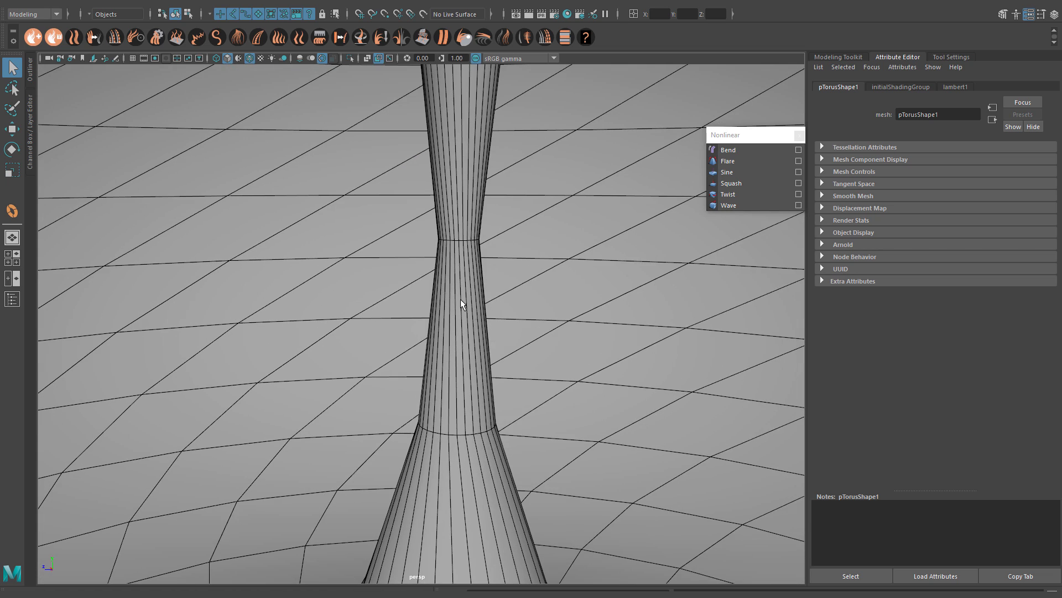
# Step: Detach the mesh along the neck edge loop and nudge it up on Y
pyautogui.press('F10')
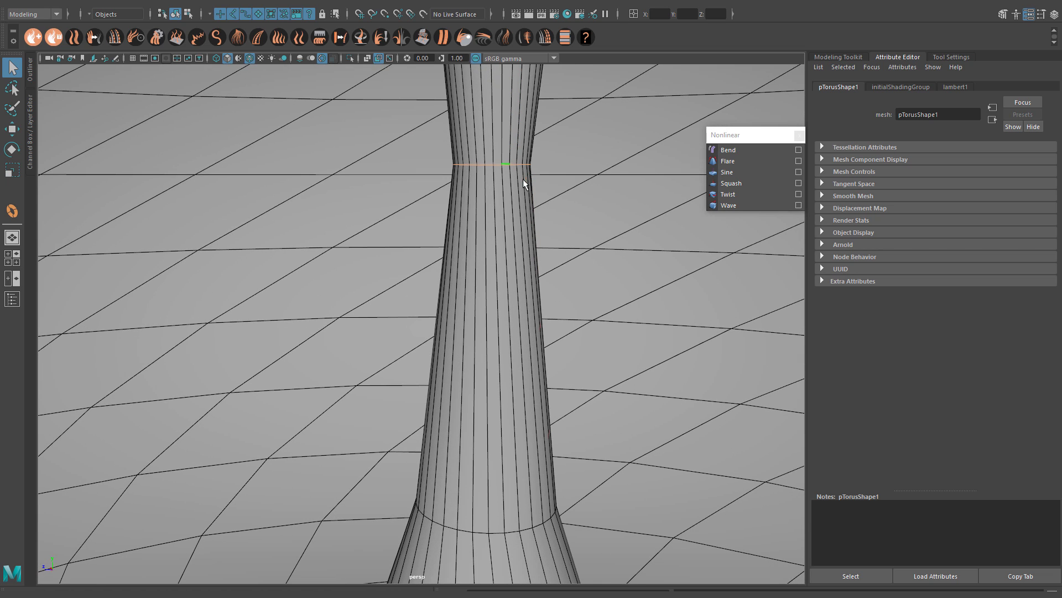
pyautogui.doubleClick(507, 174)
pyautogui.keyDown('shift'); pyautogui.moveTo(498, 172); pyautogui.dragTo(496, 330, button='right'); pyautogui.keyUp('shift')
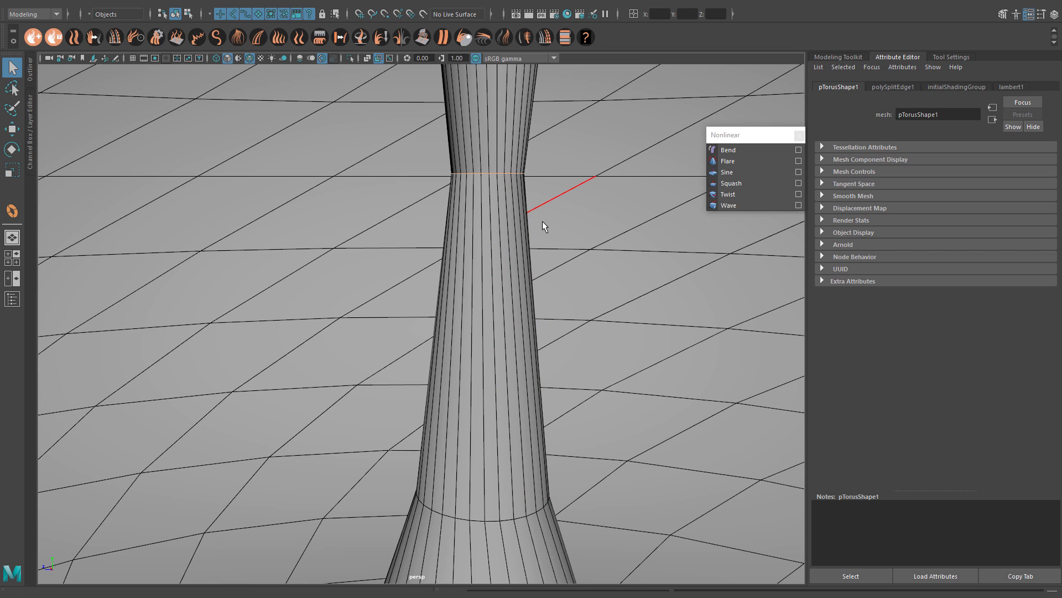
pyautogui.press('w')
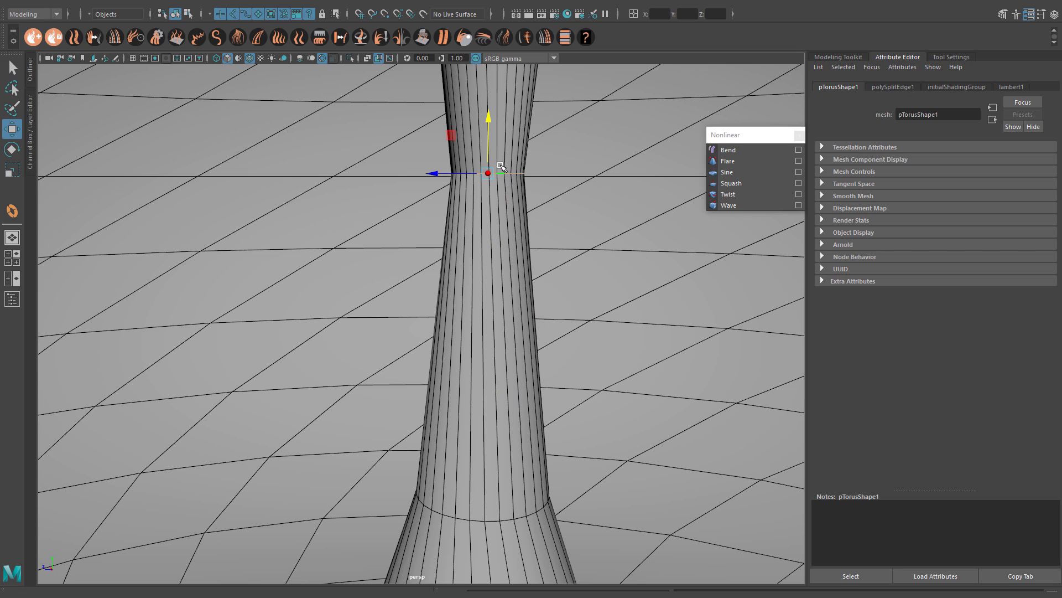
pyautogui.moveTo(490, 119); pyautogui.dragTo(491, 120)
pyautogui.press('q')
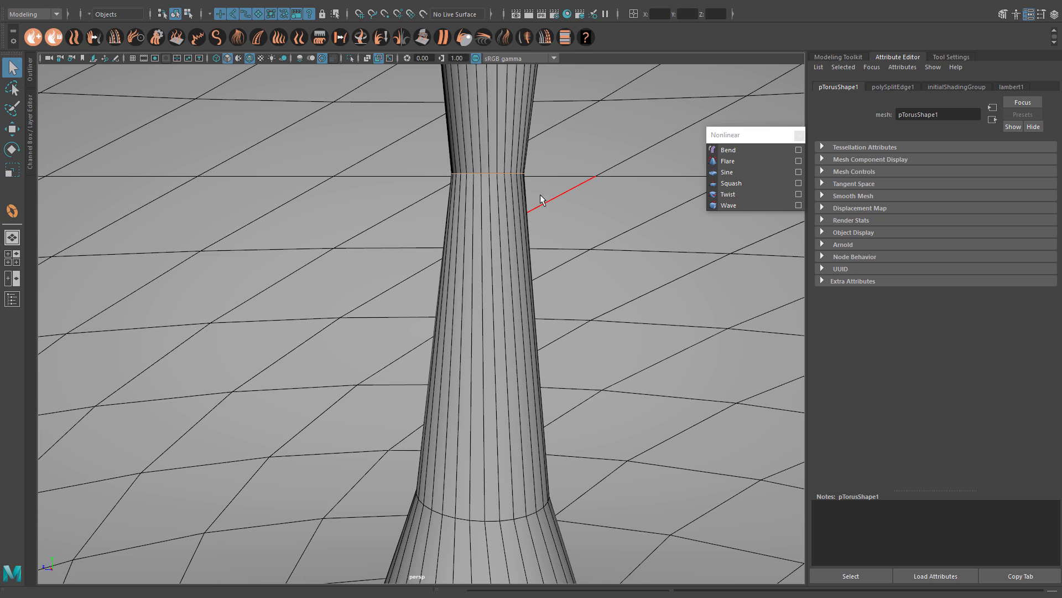
# Step: Frame the whole torus and return to Object Mode
pyautogui.keyDown('alt'); pyautogui.moveTo(535, 191); pyautogui.dragTo(373, 124, button='right'); pyautogui.keyUp('alt')
pyautogui.moveTo(453, 213); pyautogui.dragTo(483, 199, button='right')
pyautogui.press('f')
pyautogui.moveTo(494, 246); pyautogui.dragTo(521, 237, button='right')
pyautogui.moveTo(505, 241)
pyautogui.keyDown('alt'); pyautogui.mouseDown()
pyautogui.moveTo(429, 246)
pyautogui.moveTo(462, 200)
pyautogui.moveTo(446, 209)
pyautogui.mouseUp(); pyautogui.keyUp('alt')
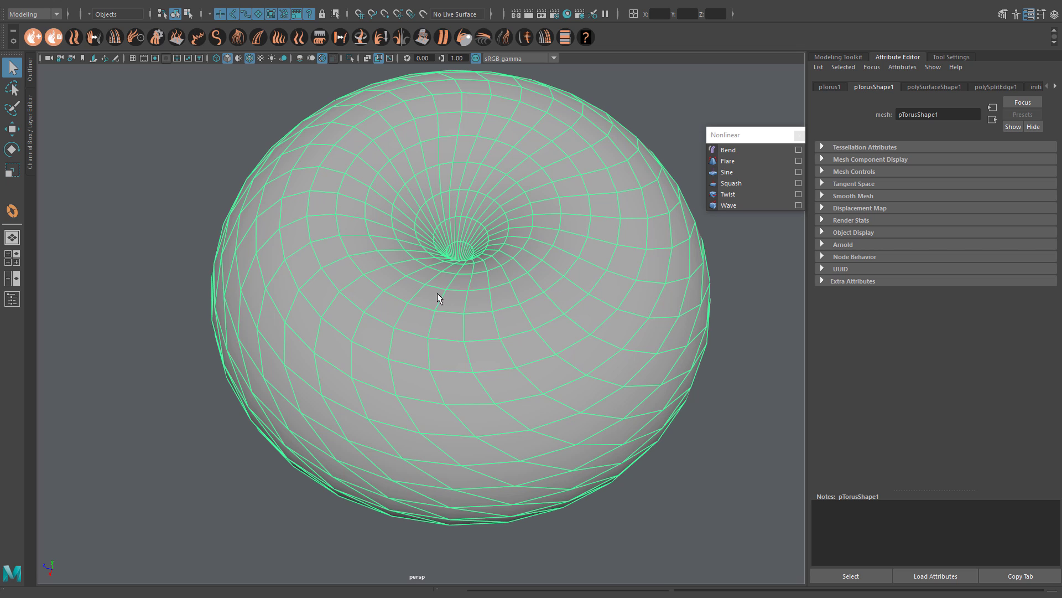
pyautogui.keyDown('alt'); pyautogui.moveTo(431, 293); pyautogui.dragTo(437, 277); pyautogui.keyUp('alt')
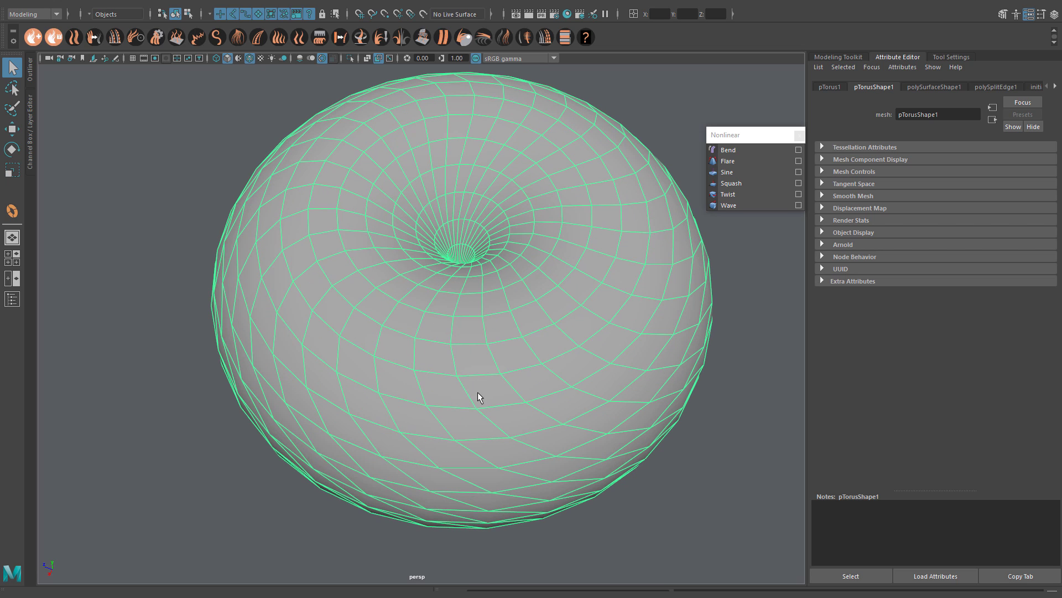
# Step: Convert one edge loop across the torus into a curve with Polygon Edges to Curve
pyautogui.click(188, 13)
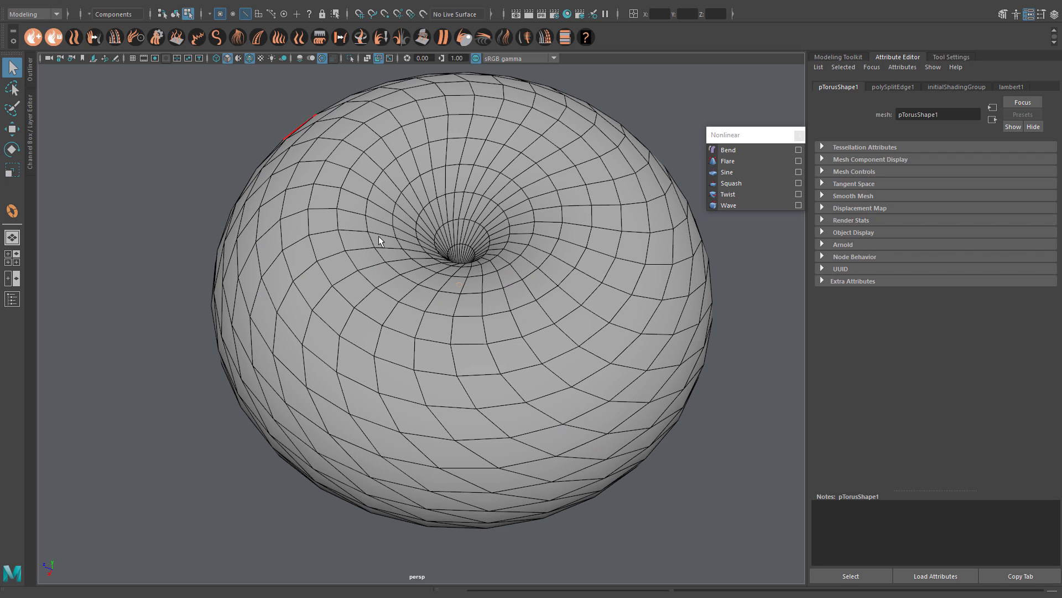
pyautogui.moveTo(403, 279)
pyautogui.keyDown('alt'); pyautogui.mouseDown()
pyautogui.moveTo(452, 305)
pyautogui.moveTo(438, 304)
pyautogui.mouseUp(); pyautogui.keyUp('alt')
pyautogui.doubleClick(487, 329)
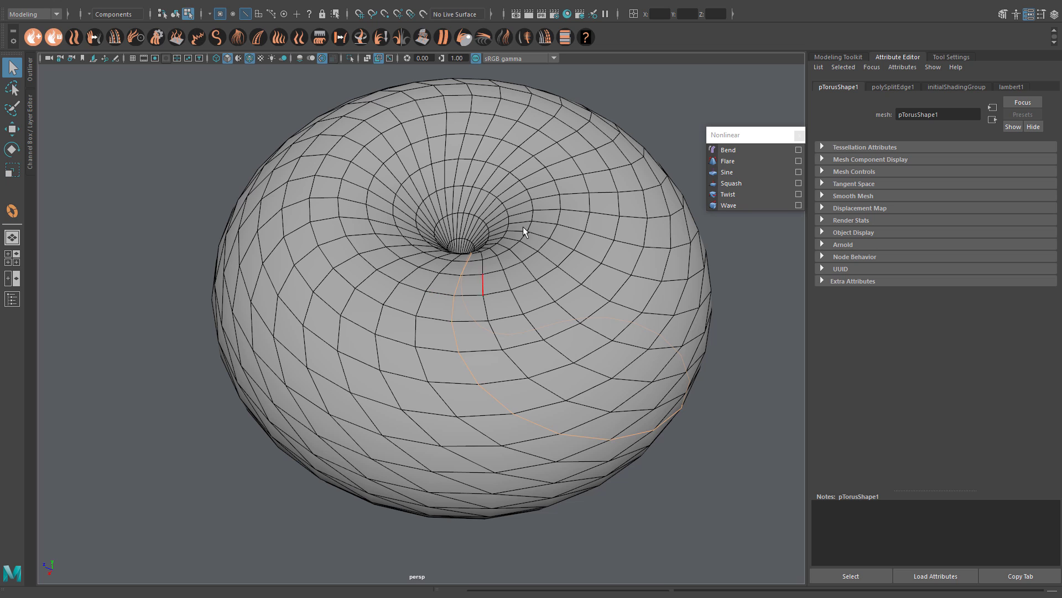
pyautogui.press('space')
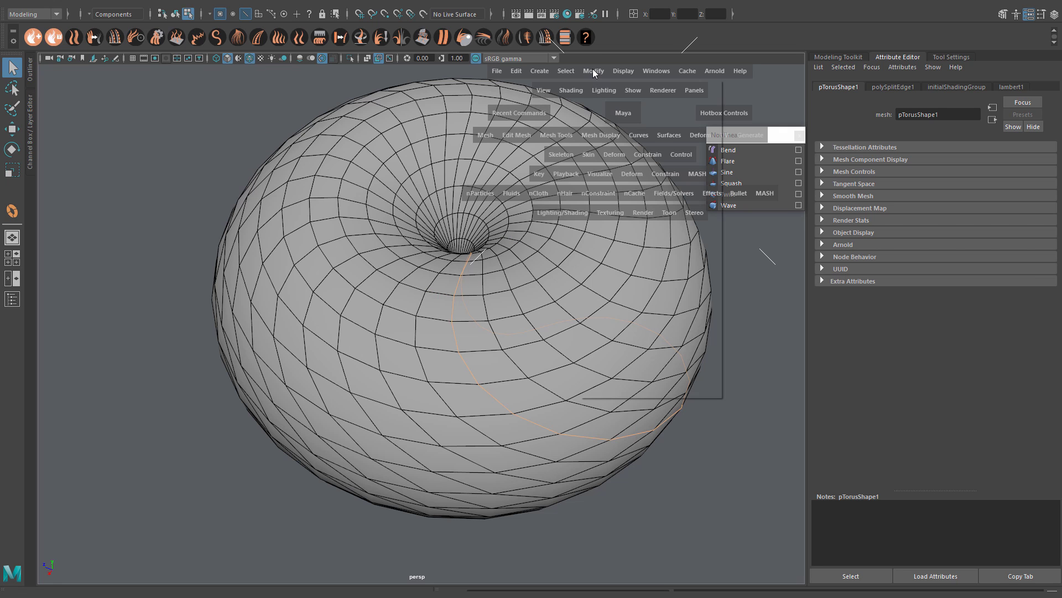
pyautogui.click(595, 73)
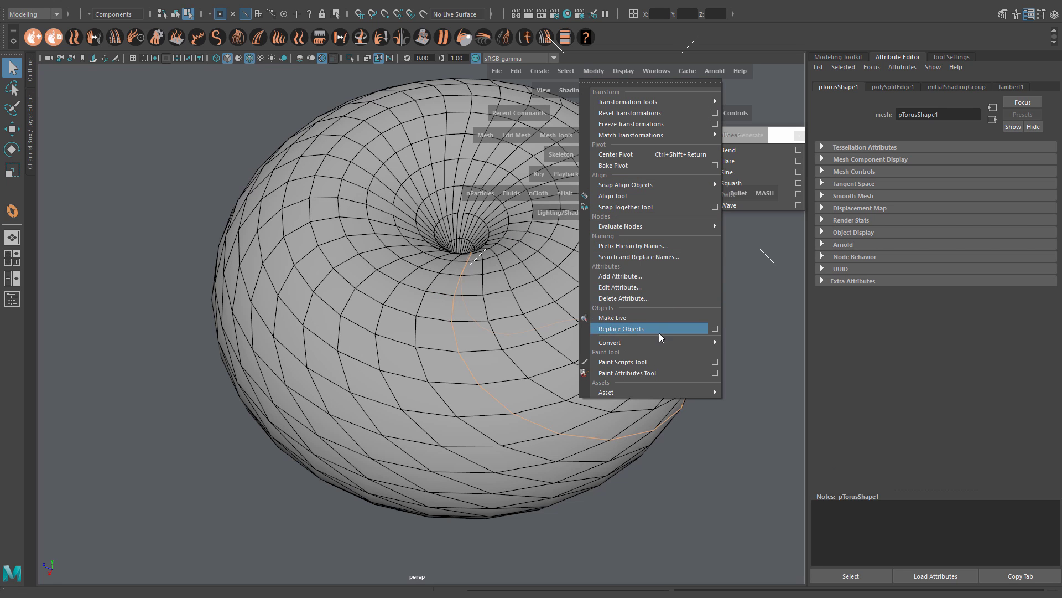
pyautogui.moveTo(651, 342)
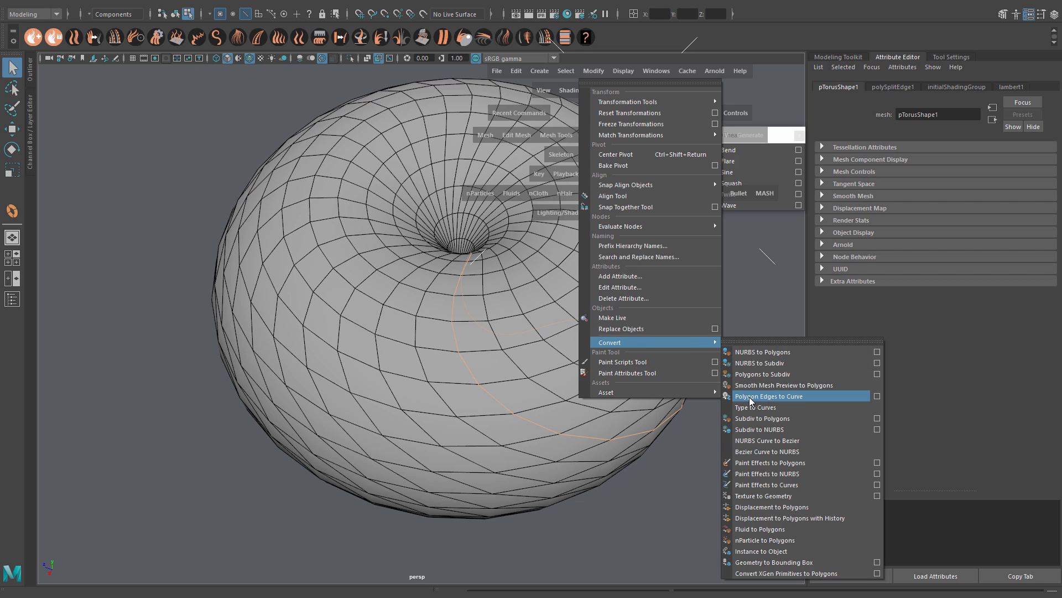
pyautogui.click(751, 402)
# Step: Convert six more edge loops into curves with G, then select the torus
pyautogui.click(500, 343)
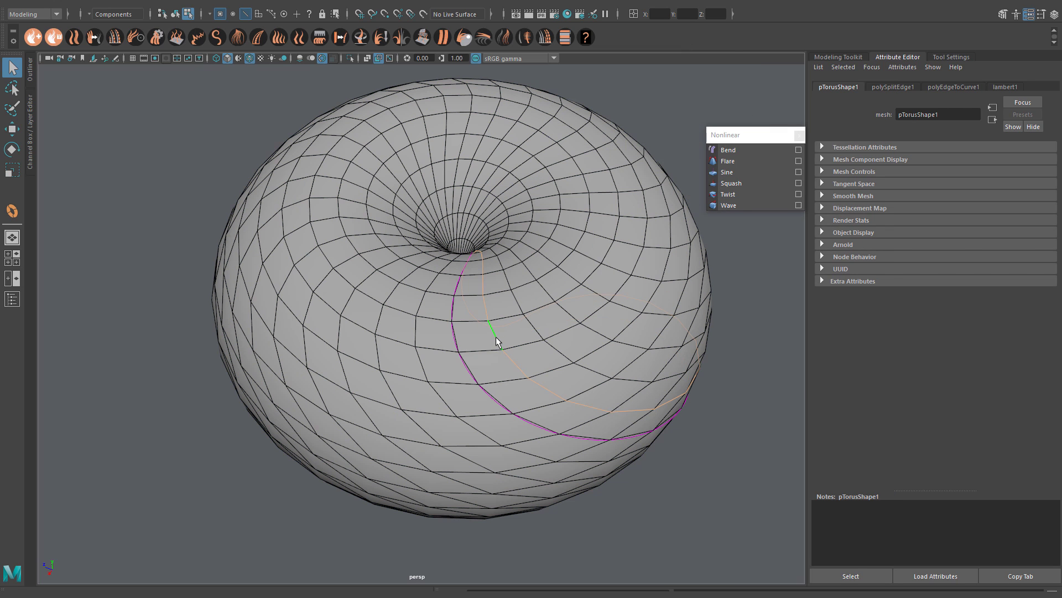
pyautogui.doubleClick(497, 341)
pyautogui.press('g')
pyautogui.click(566, 314)
pyautogui.doubleClick(581, 285)
pyautogui.doubleClick(617, 272)
pyautogui.press('g')
pyautogui.click(420, 369)
pyautogui.doubleClick(425, 366)
pyautogui.press('g')
pyautogui.click(379, 360)
pyautogui.doubleClick(378, 359)
pyautogui.press('g')
pyautogui.doubleClick(340, 332)
pyautogui.press('g')
pyautogui.doubleClick(310, 314)
pyautogui.press('g')
pyautogui.moveTo(380, 268); pyautogui.dragTo(421, 302, button='right')
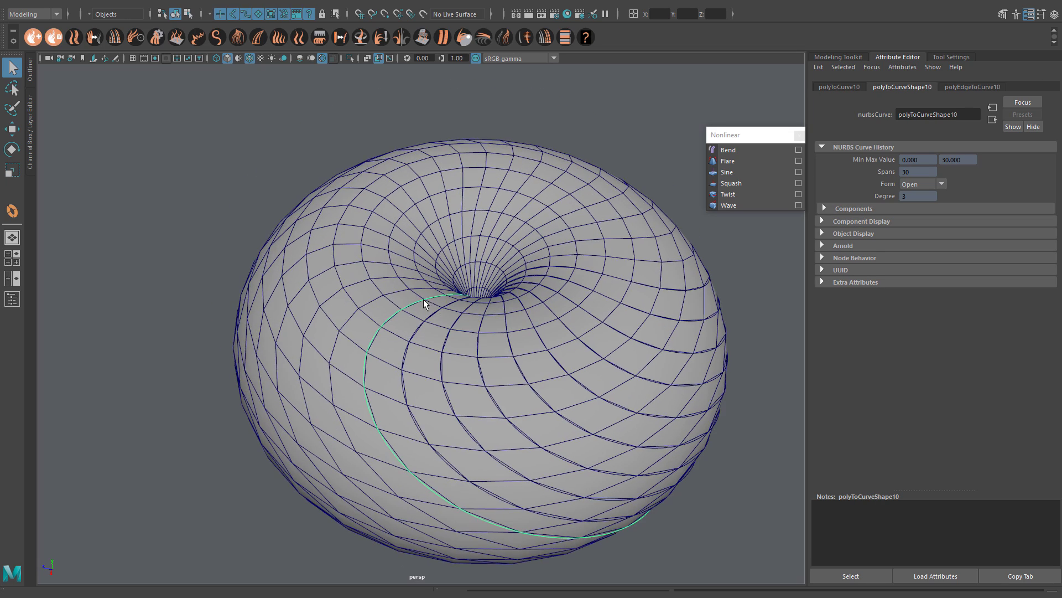
pyautogui.click(408, 190)
# Step: Hide the torus and set the curves' guide Point Count to 52
pyautogui.hotkey('ctrl', 'h')
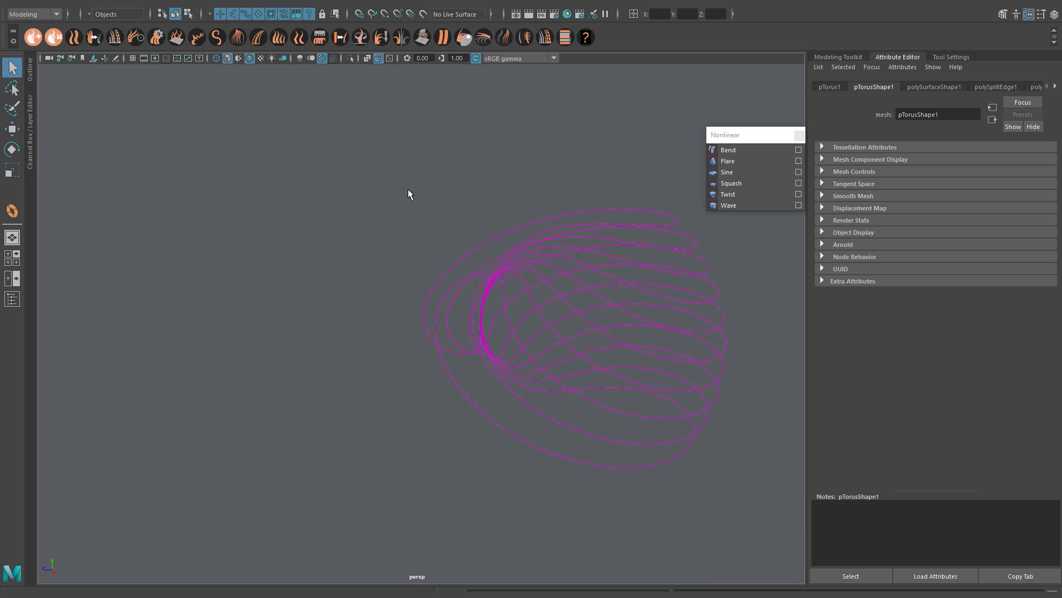
pyautogui.keyDown('alt'); pyautogui.moveTo(472, 285); pyautogui.dragTo(487, 263); pyautogui.keyUp('alt')
pyautogui.moveTo(341, 144); pyautogui.dragTo(680, 503)
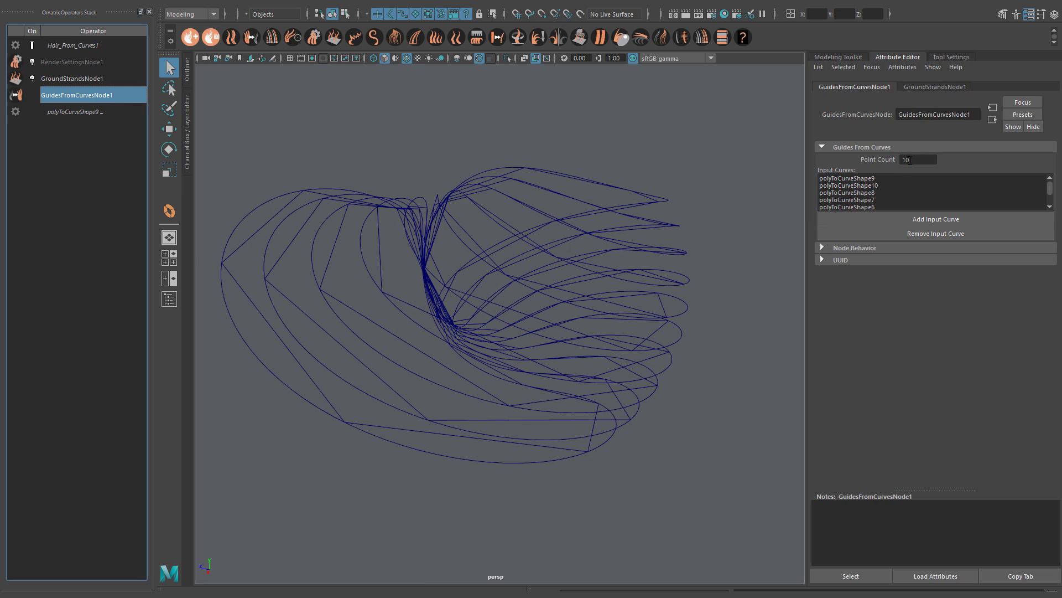
pyautogui.write('52')
pyautogui.press('Return')
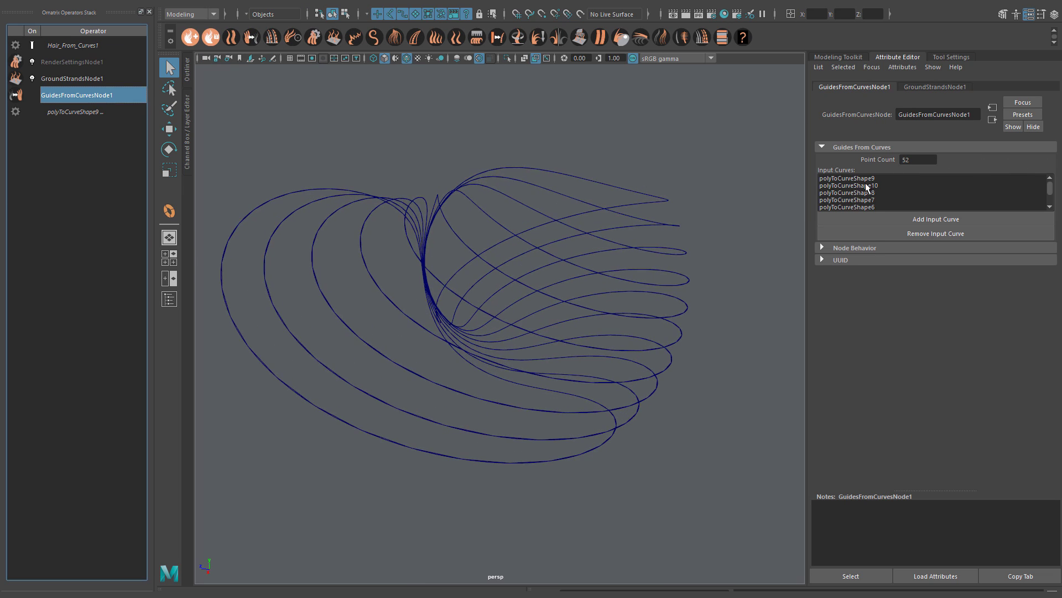
# Step: Draw a small poly plane at the curve roots and adjust its translate values
pyautogui.keyDown('alt'); pyautogui.moveTo(663, 233); pyautogui.dragTo(514, 274); pyautogui.keyUp('alt')
pyautogui.click(695, 247)
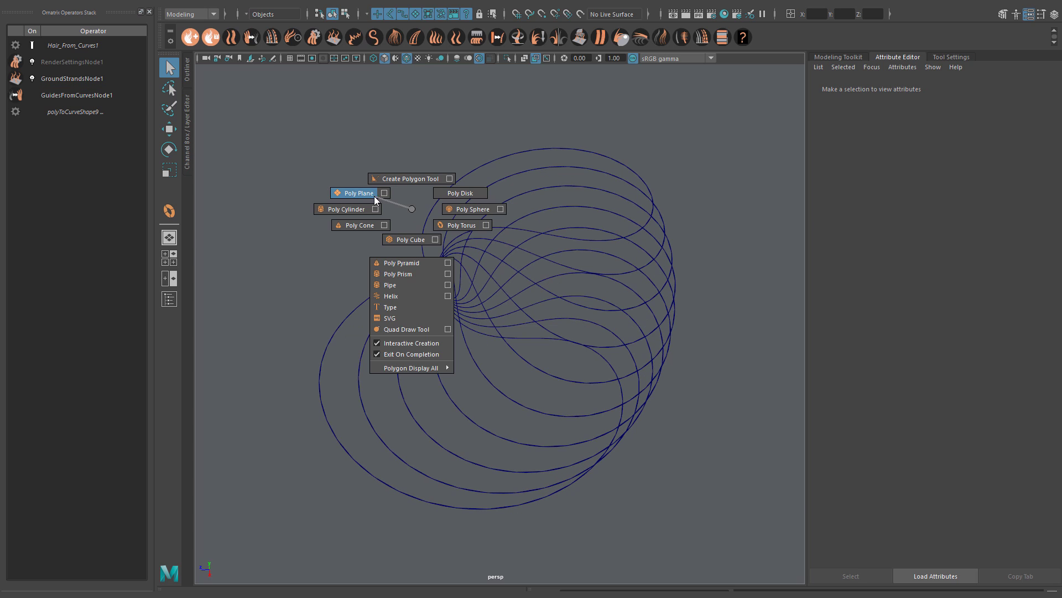
pyautogui.keyDown('shift'); pyautogui.moveTo(411, 214); pyautogui.dragTo(372, 197, button='right'); pyautogui.keyUp('shift')
pyautogui.keyDown('alt'); pyautogui.moveTo(377, 209); pyautogui.dragTo(409, 279); pyautogui.keyUp('alt')
pyautogui.moveTo(388, 244)
pyautogui.mouseDown()
pyautogui.moveTo(481, 330)
pyautogui.moveTo(504, 282)
pyautogui.mouseUp()
pyautogui.click(188, 129)
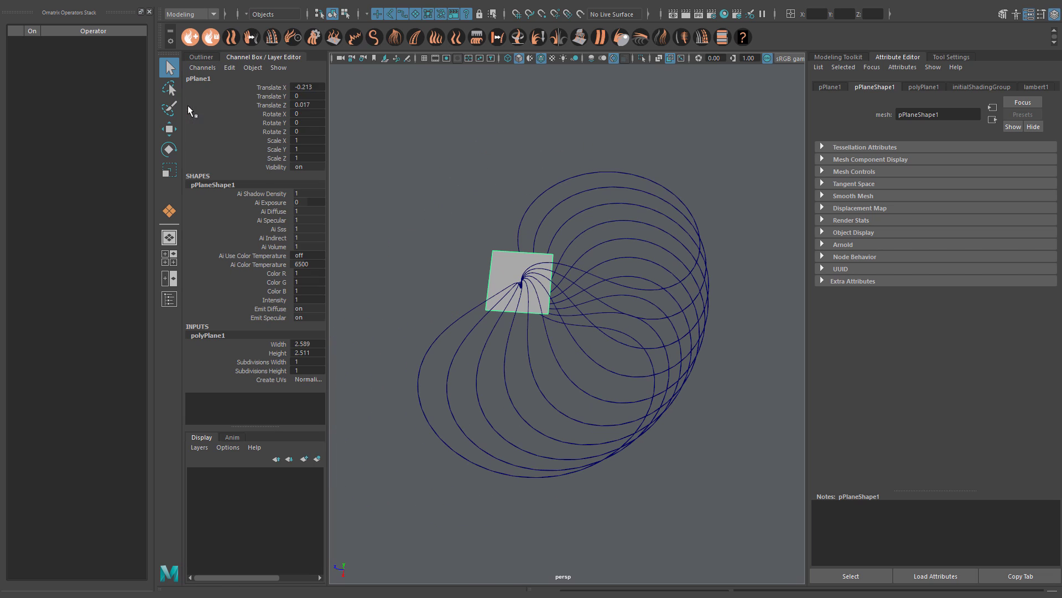
pyautogui.moveTo(303, 87); pyautogui.dragTo(306, 106)
pyautogui.click(341, 92)
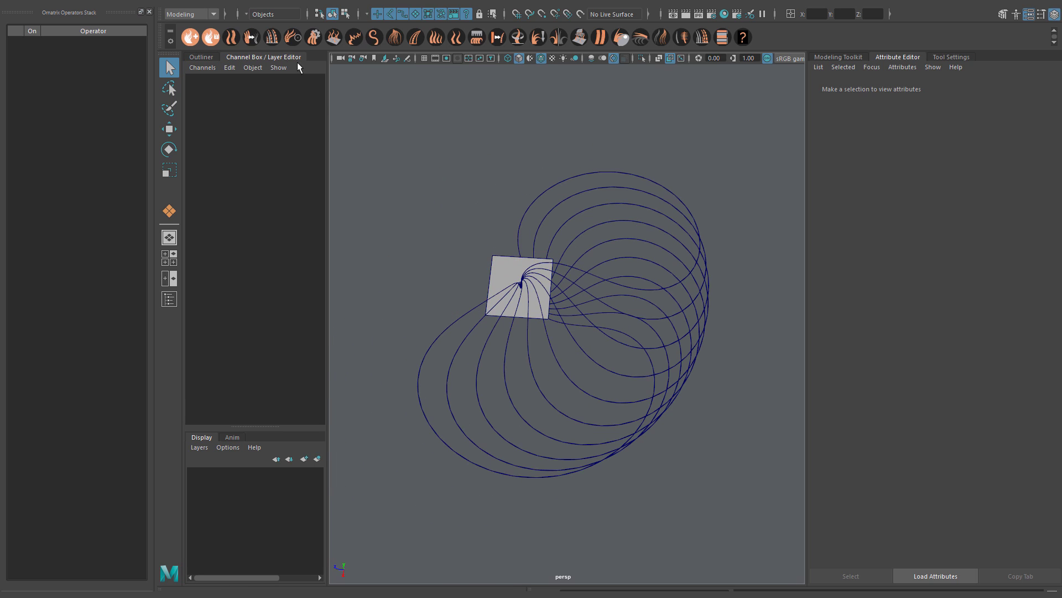
# Step: Make the plane GroundStrandsNode1's distribution mesh and ground the guide strands onto it
pyautogui.click(263, 56)
pyautogui.click(467, 189)
pyautogui.press('w')
pyautogui.click(419, 248)
pyautogui.click(463, 186)
pyautogui.click(414, 239)
pyautogui.press('q')
pyautogui.click(438, 222)
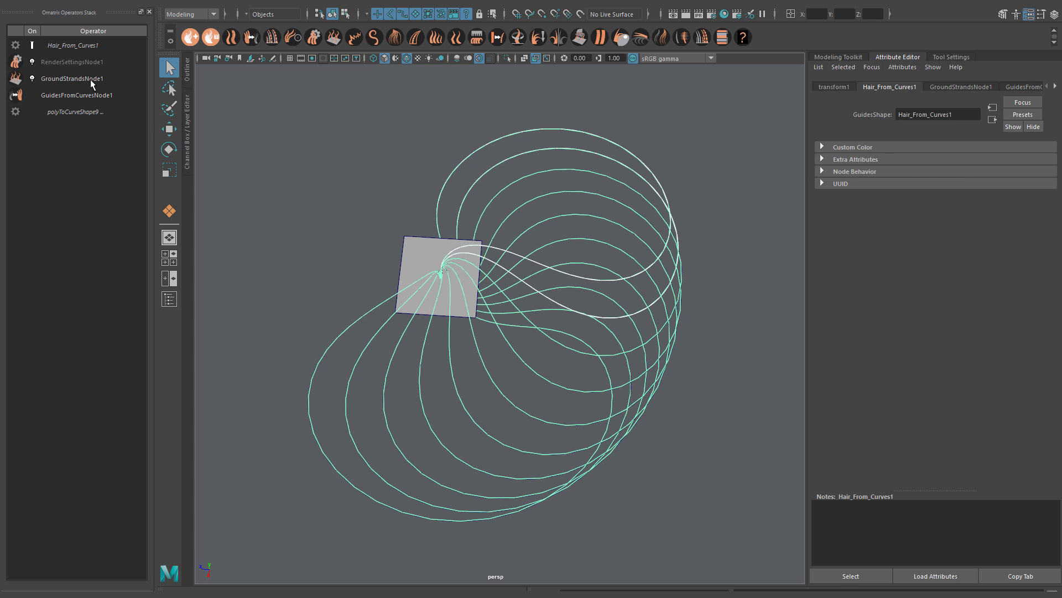
pyautogui.click(83, 78)
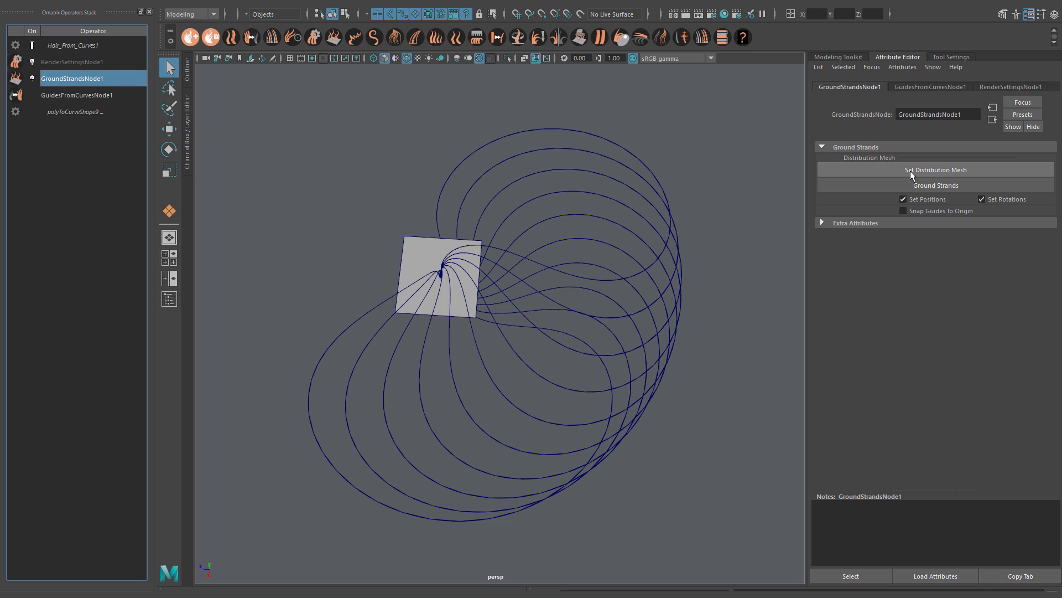
pyautogui.click(911, 170)
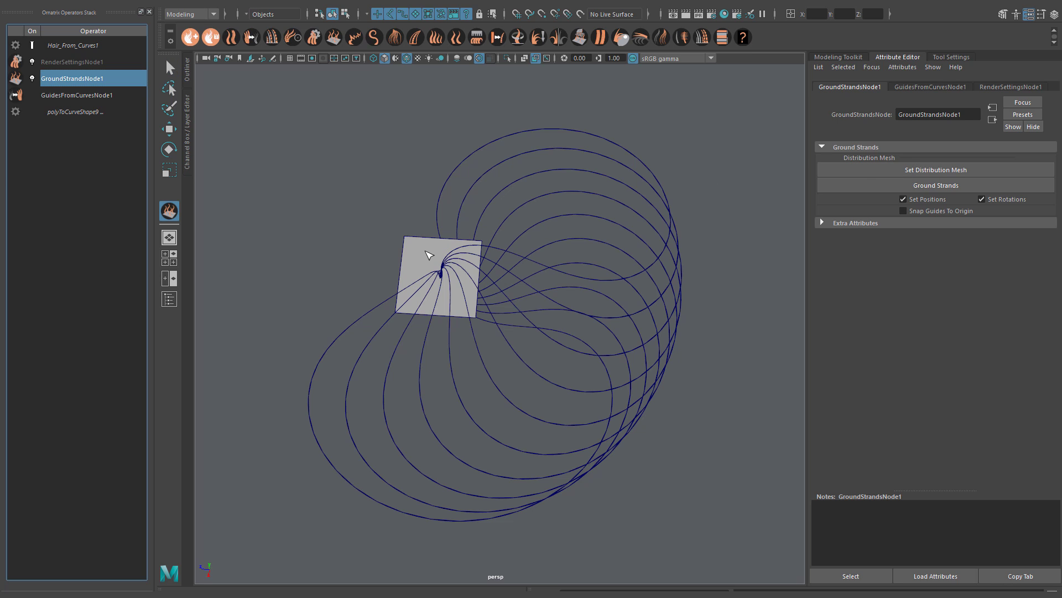
pyautogui.click(426, 254)
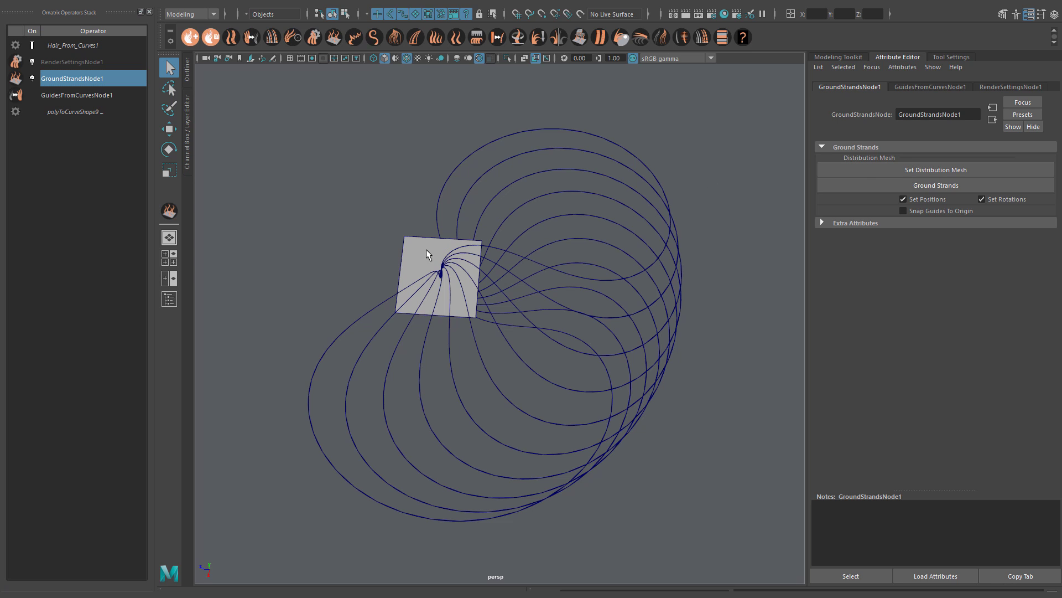
pyautogui.click(939, 185)
# Step: Add hair from guides and thin the strands with a smaller radius and tapered ramp
pyautogui.click(266, 42)
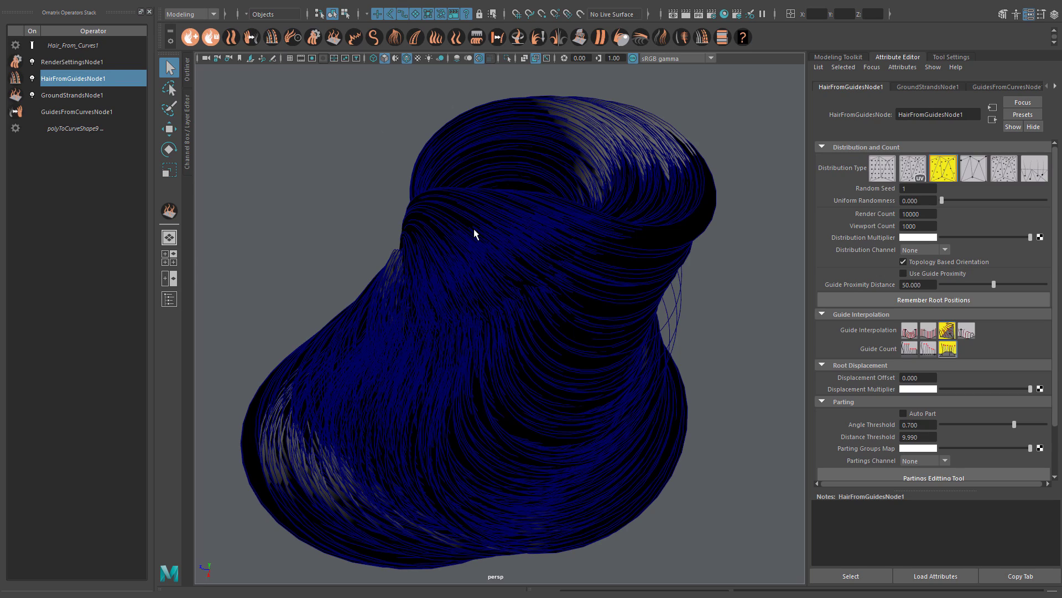
pyautogui.moveTo(474, 230)
pyautogui.keyDown('alt'); pyautogui.mouseDown()
pyautogui.moveTo(436, 195)
pyautogui.moveTo(532, 201)
pyautogui.moveTo(666, 188)
pyautogui.moveTo(539, 142)
pyautogui.moveTo(419, 199)
pyautogui.mouseUp(); pyautogui.keyUp('alt')
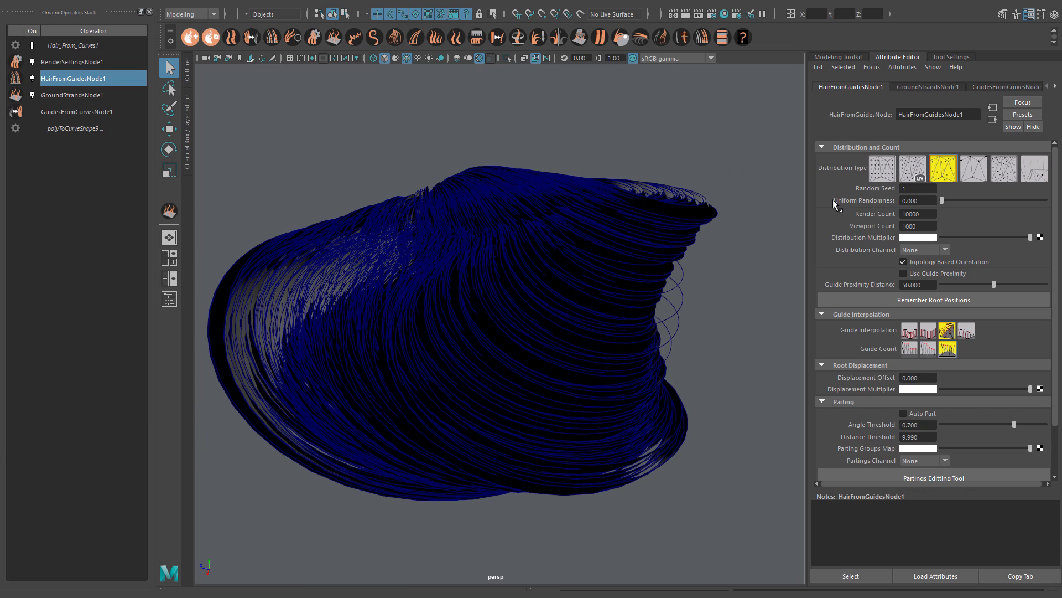
pyautogui.click(93, 63)
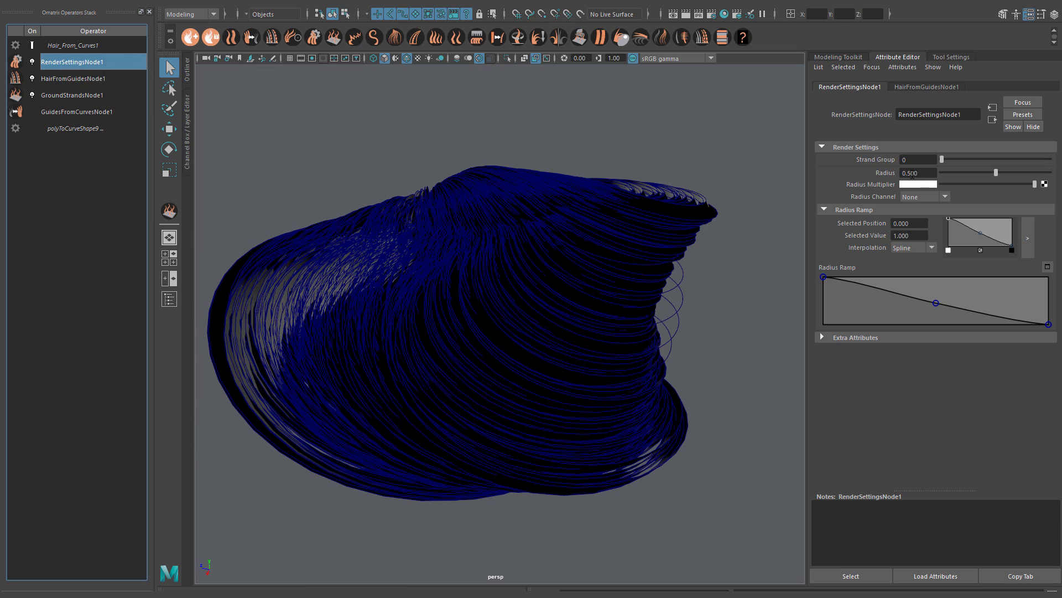
pyautogui.write('2')
pyautogui.press('Return')
pyautogui.moveTo(824, 278); pyautogui.dragTo(823, 315)
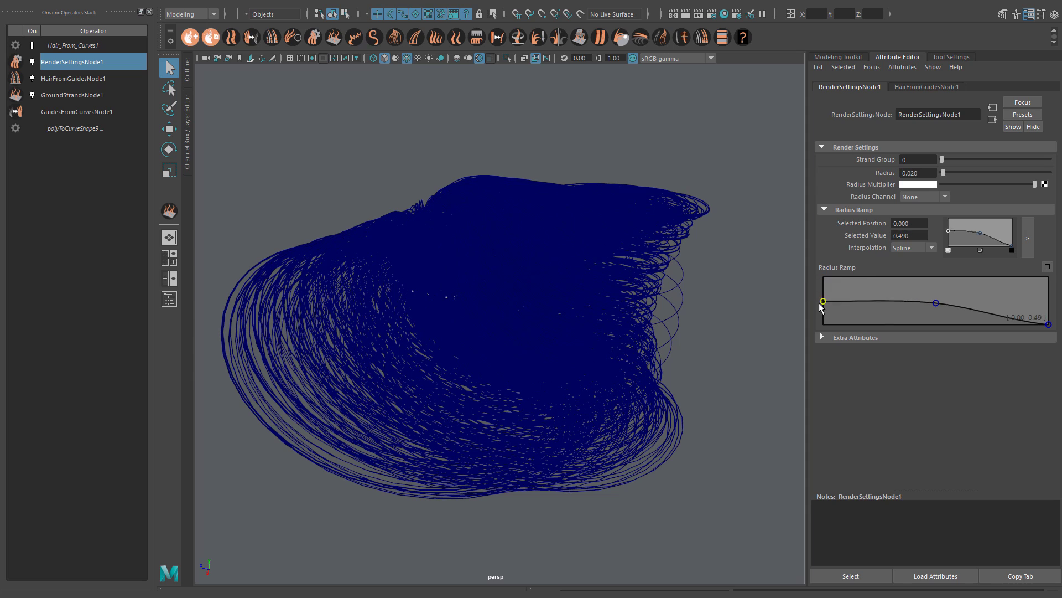
pyautogui.moveTo(936, 303); pyautogui.dragTo(937, 315)
pyautogui.keyDown('alt'); pyautogui.moveTo(465, 290); pyautogui.dragTo(531, 291); pyautogui.keyUp('alt')
pyautogui.moveTo(823, 314); pyautogui.dragTo(822, 309)
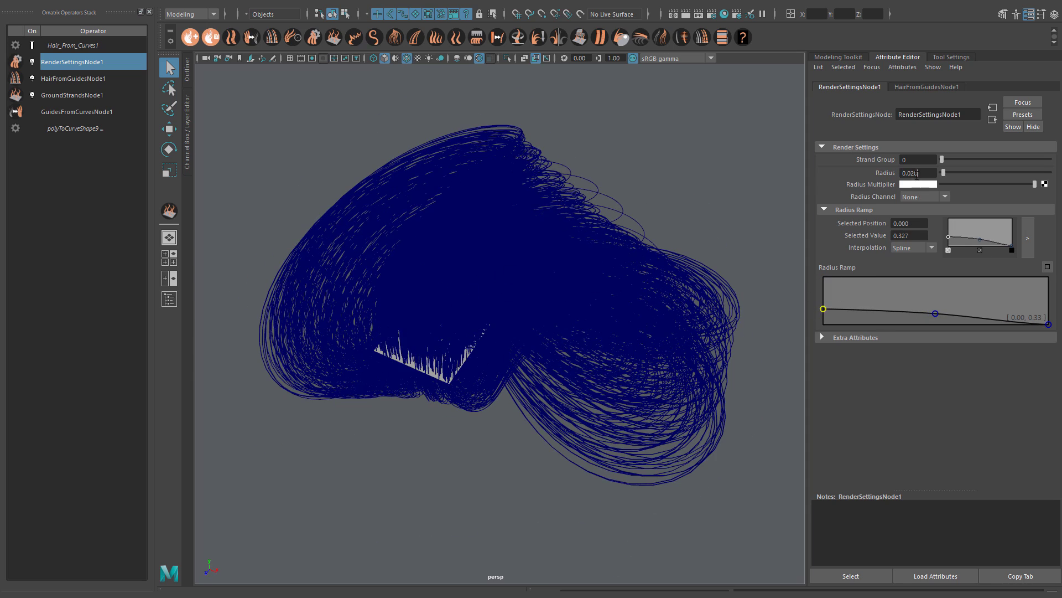
pyautogui.press('Return')
pyautogui.moveTo(537, 290)
pyautogui.keyDown('alt'); pyautogui.mouseDown()
pyautogui.moveTo(429, 213)
pyautogui.moveTo(316, 218)
pyautogui.moveTo(540, 270)
pyautogui.mouseUp(); pyautogui.keyUp('alt')
# Step: Try several HairFromGuidesNode1 distribution types, settling on the third
pyautogui.click(428, 214)
pyautogui.click(70, 80)
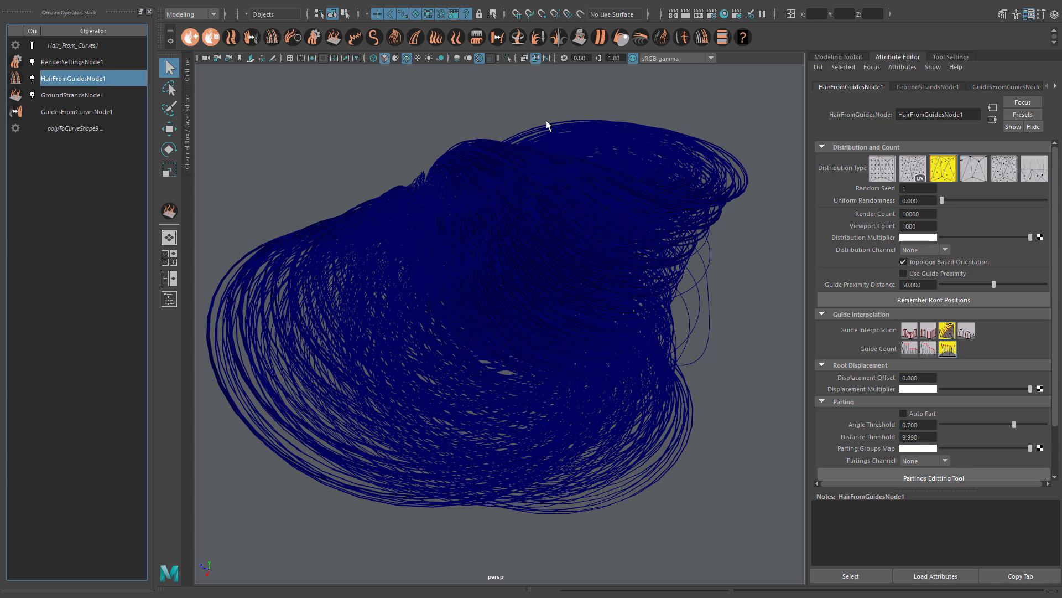
pyautogui.click(880, 171)
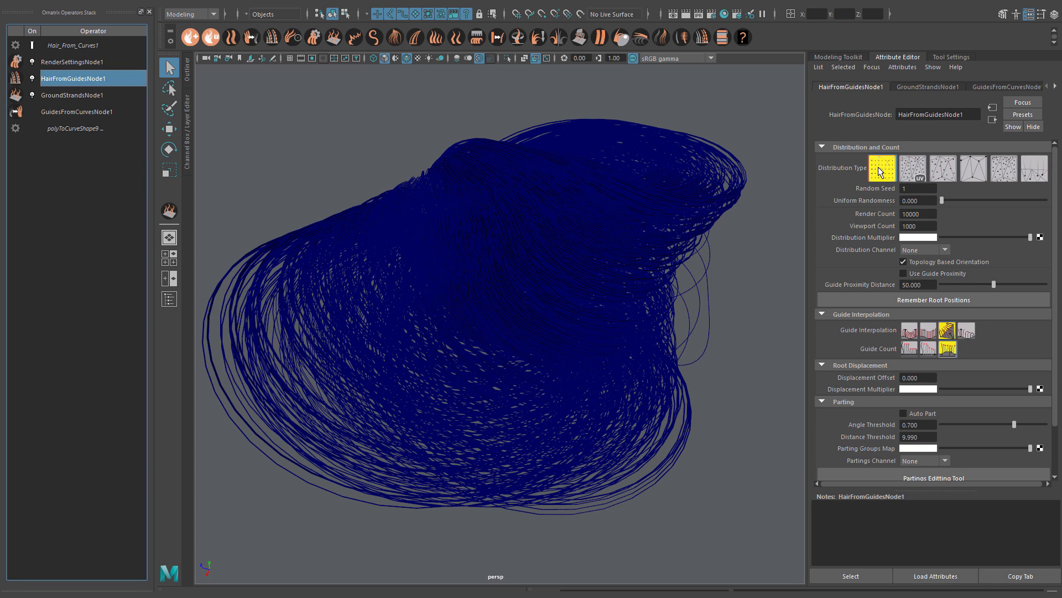
pyautogui.click(913, 170)
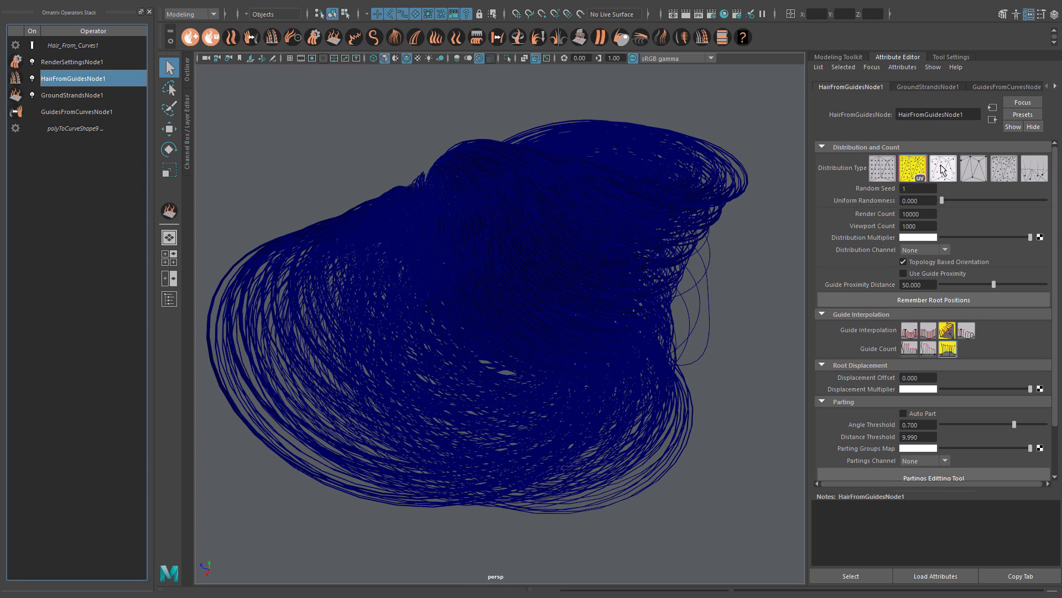
pyautogui.click(973, 169)
pyautogui.click(1004, 170)
pyautogui.click(939, 173)
# Step: Try Guide Interpolation and Guide Count options, ending on the second interpolation mode
pyautogui.click(909, 330)
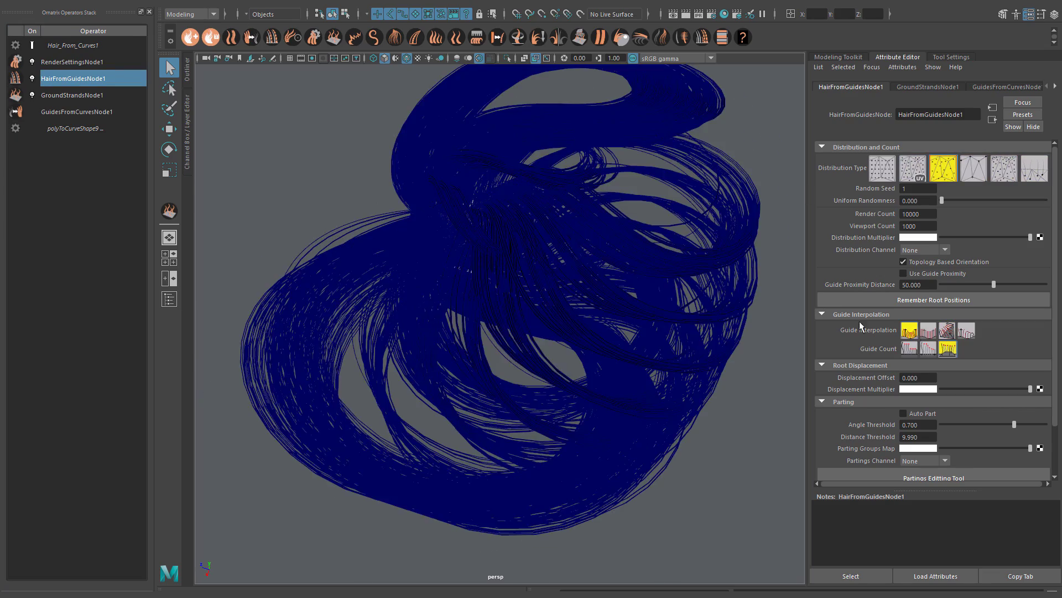
pyautogui.moveTo(773, 313)
pyautogui.keyDown('alt'); pyautogui.mouseDown()
pyautogui.moveTo(574, 247)
pyautogui.moveTo(704, 301)
pyautogui.moveTo(609, 252)
pyautogui.moveTo(553, 253)
pyautogui.moveTo(631, 274)
pyautogui.mouseUp(); pyautogui.keyUp('alt')
pyautogui.click(928, 330)
pyautogui.keyDown('alt'); pyautogui.moveTo(581, 249); pyautogui.dragTo(724, 279); pyautogui.keyUp('alt')
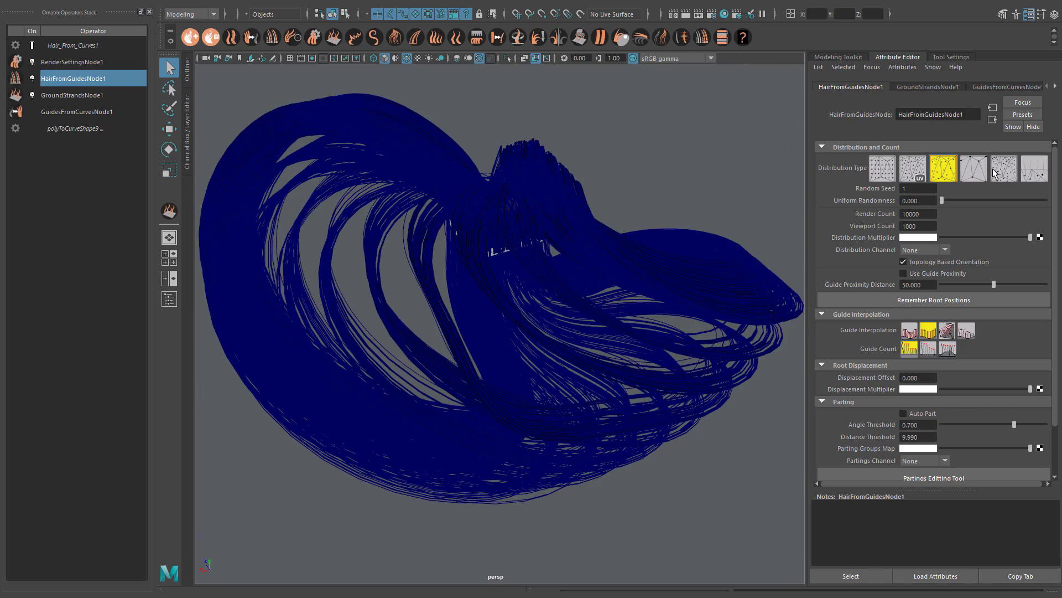
pyautogui.click(948, 348)
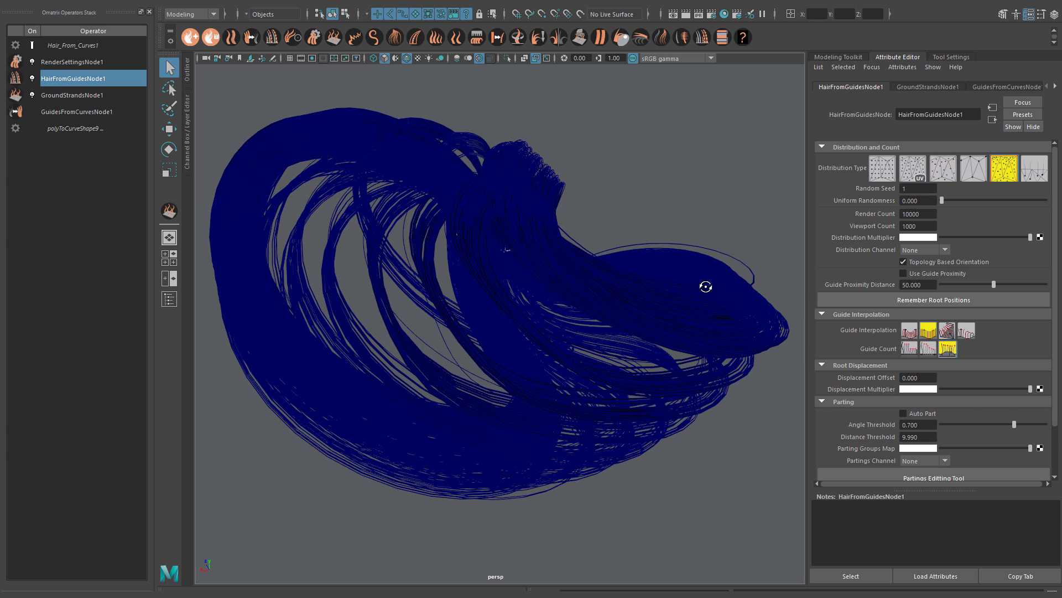
pyautogui.keyDown('alt'); pyautogui.moveTo(700, 280); pyautogui.dragTo(674, 267); pyautogui.keyUp('alt')
pyautogui.click(910, 349)
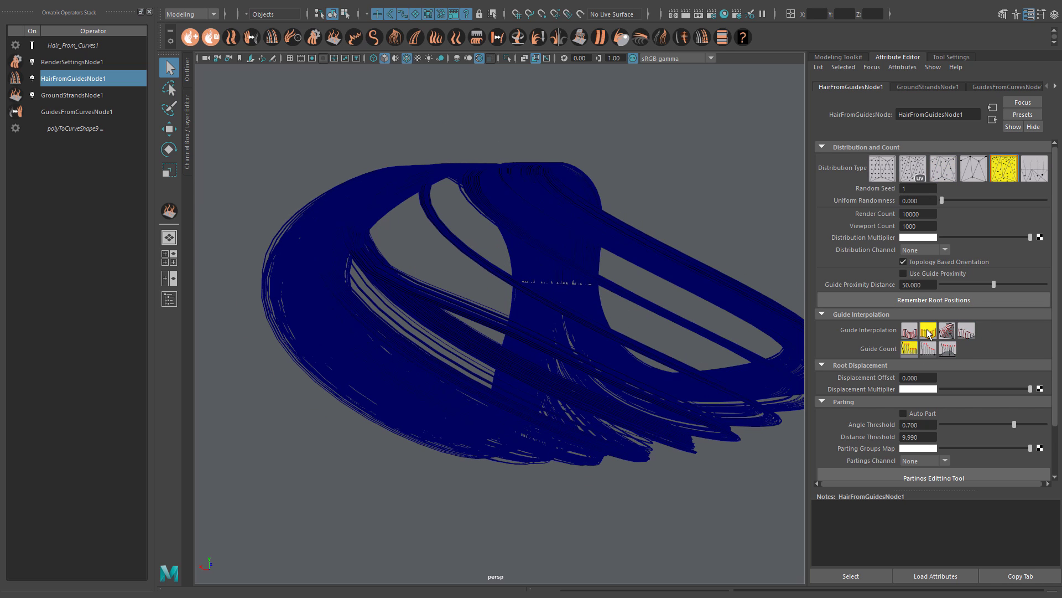
pyautogui.click(948, 329)
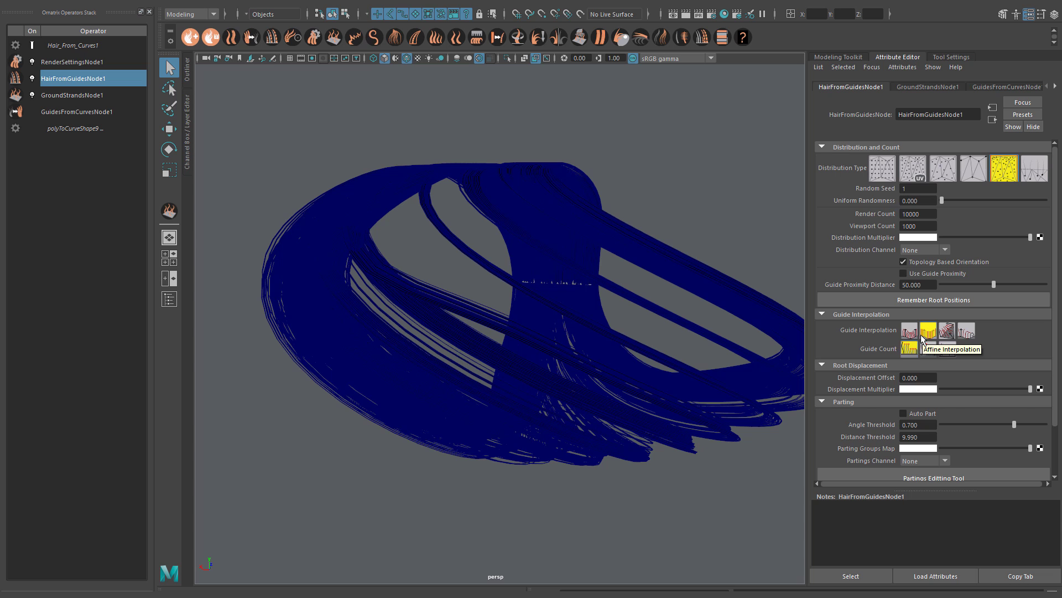
pyautogui.keyDown('alt'); pyautogui.moveTo(563, 255); pyautogui.dragTo(684, 277); pyautogui.keyUp('alt')
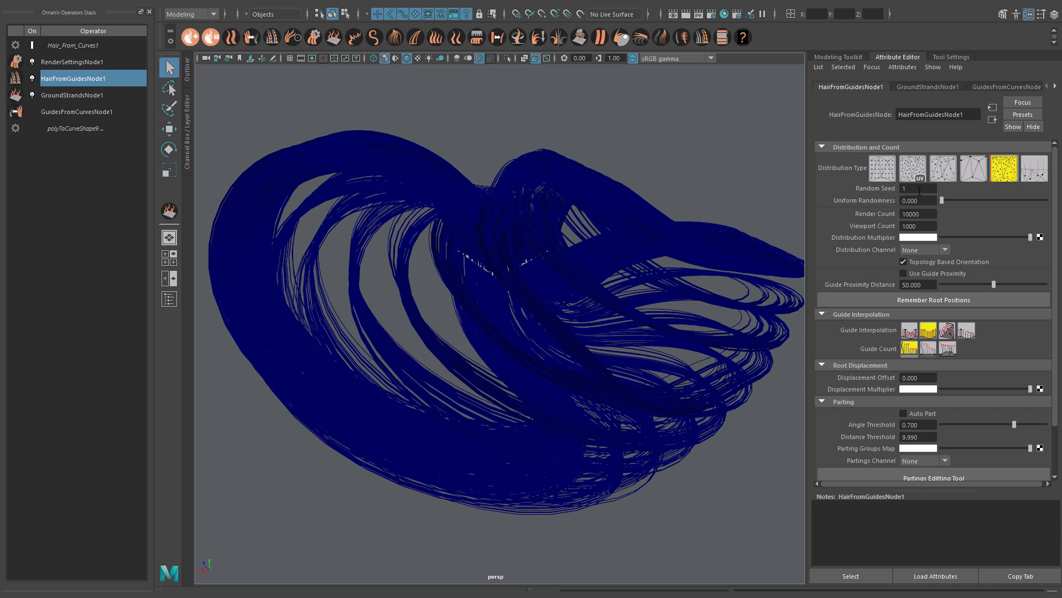
pyautogui.write('4')
# Step: Set random seed 4, add Frizz, and drag Outliers Amount to about 2.97
pyautogui.press('Return')
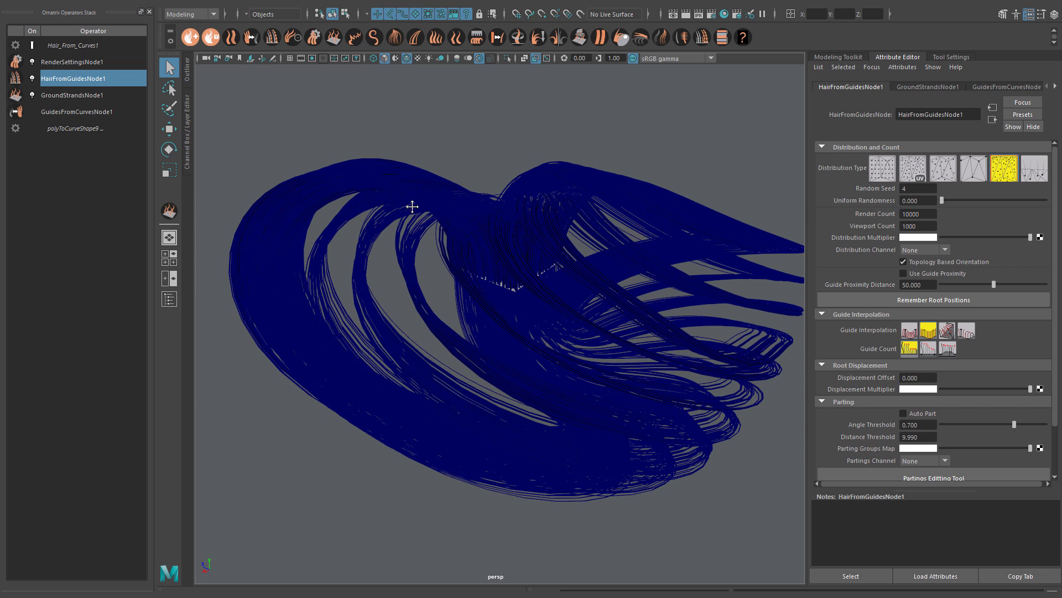
pyautogui.click(350, 39)
pyautogui.moveTo(406, 119)
pyautogui.keyDown('alt'); pyautogui.mouseDown()
pyautogui.moveTo(541, 237)
pyautogui.moveTo(640, 237)
pyautogui.moveTo(573, 236)
pyautogui.moveTo(498, 207)
pyautogui.mouseUp(); pyautogui.keyUp('alt')
pyautogui.click(76, 128)
pyautogui.click(913, 159)
pyautogui.press('Up')
pyautogui.press('Up')
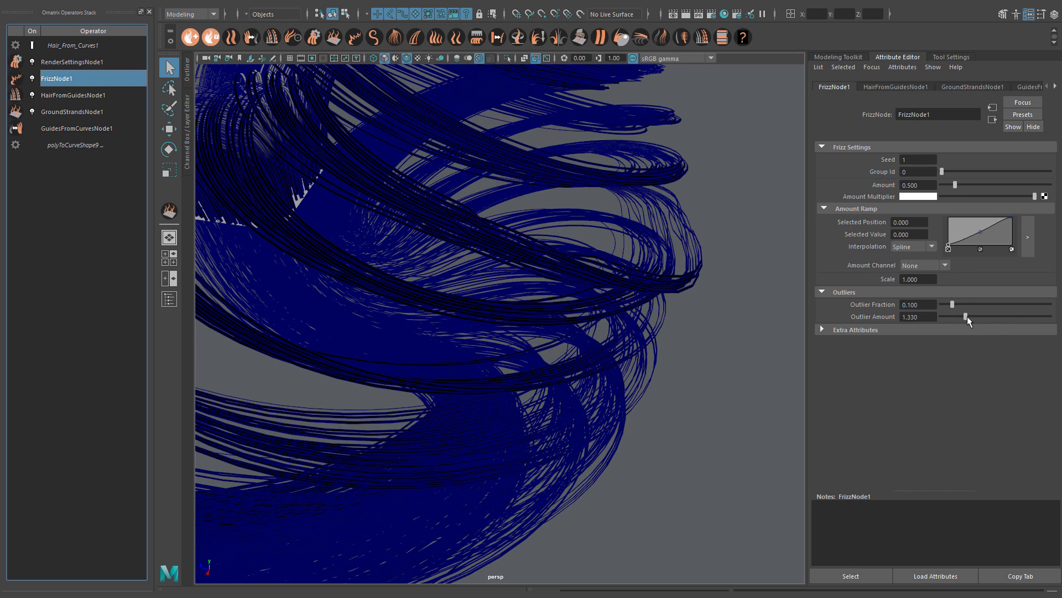
pyautogui.moveTo(1032, 316); pyautogui.dragTo(952, 310)
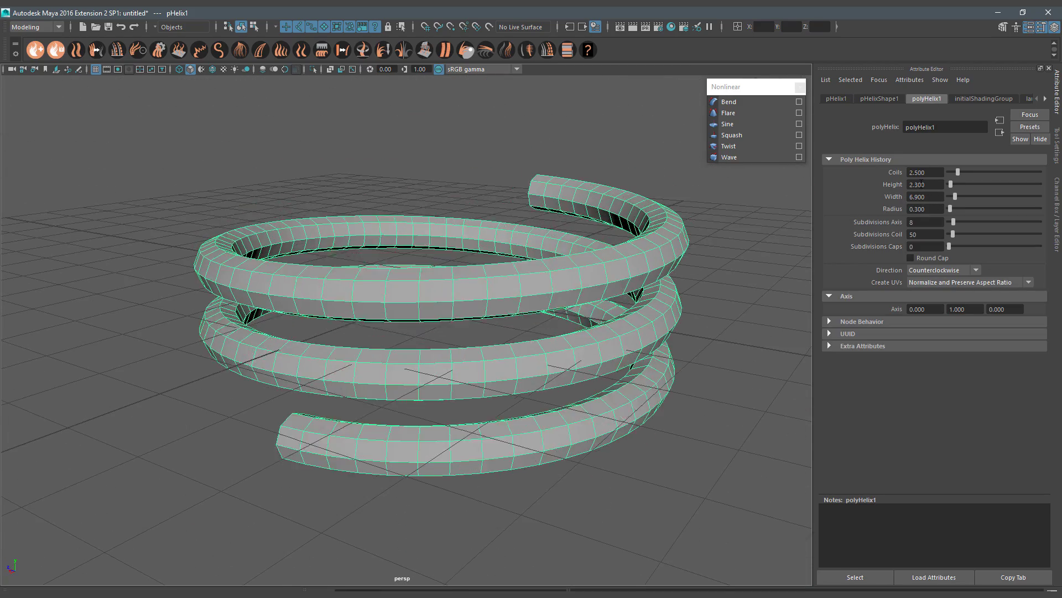
# Step: Give the helix 3.1 coils and finer axis and height subdivisions
pyautogui.keyDown('ctrl'); pyautogui.moveTo(925, 172); pyautogui.dragTo(526, 304); pyautogui.keyUp('ctrl')
pyautogui.keyDown('ctrl'); pyautogui.moveTo(963, 224); pyautogui.dragTo(474, 301); pyautogui.keyUp('ctrl')
pyautogui.moveTo(914, 222)
pyautogui.keyDown('ctrl'); pyautogui.mouseDown()
pyautogui.moveTo(955, 234)
pyautogui.moveTo(542, 286)
pyautogui.mouseUp(); pyautogui.keyUp('ctrl')
# Step: Curve the helix with a Bend deformer and taper it with a Flare deformer
pyautogui.click(729, 101)
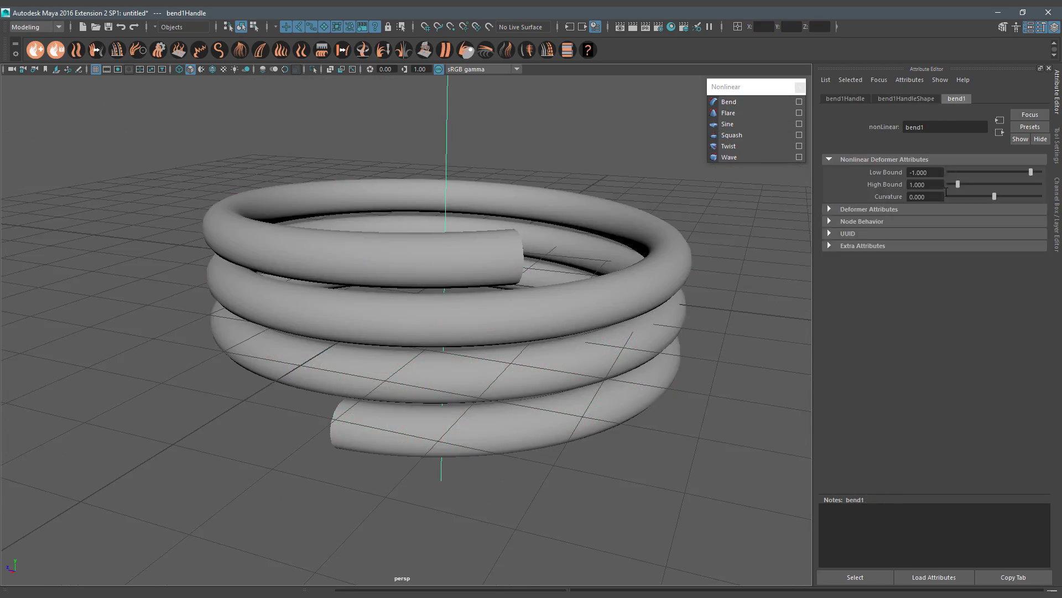
pyautogui.moveTo(963, 194)
pyautogui.keyDown('ctrl'); pyautogui.mouseDown()
pyautogui.moveTo(498, 291)
pyautogui.moveTo(514, 208)
pyautogui.mouseUp(); pyautogui.keyUp('ctrl')
pyautogui.click(382, 274)
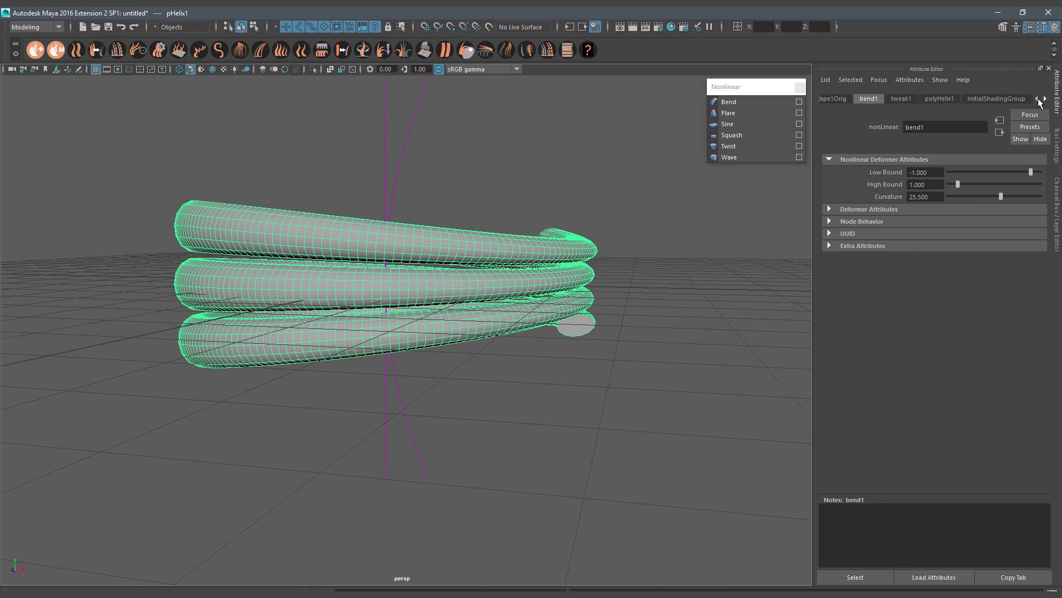
pyautogui.click(940, 98)
pyautogui.click(729, 113)
pyautogui.keyDown('ctrl'); pyautogui.moveTo(914, 245); pyautogui.dragTo(955, 244); pyautogui.keyUp('ctrl')
# Step: Widen the helix to 9.3 and switch it to edge selection
pyautogui.click(487, 230)
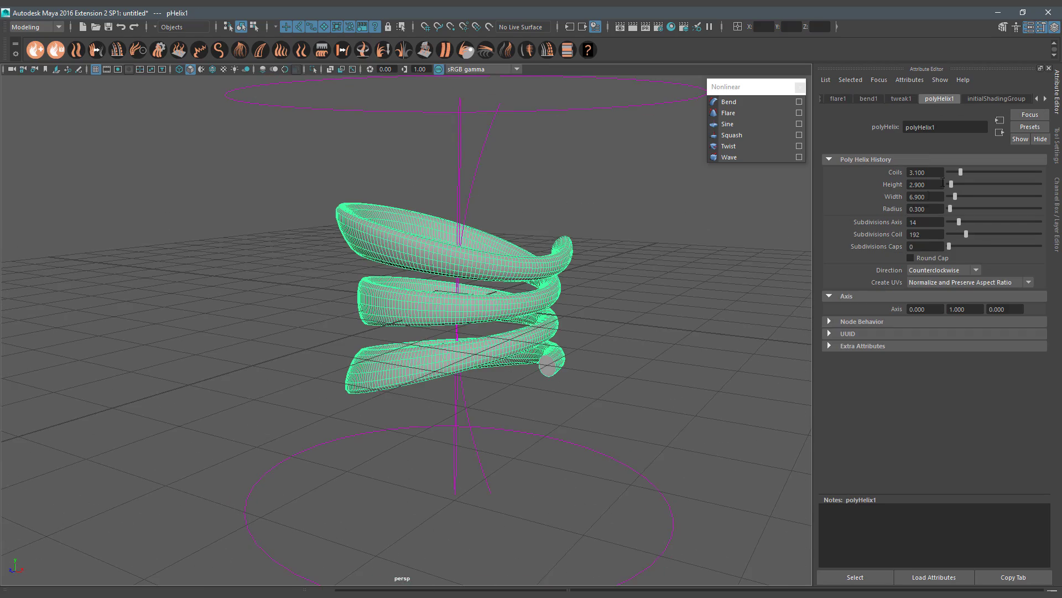
pyautogui.keyDown('ctrl'); pyautogui.moveTo(931, 190); pyautogui.dragTo(988, 189); pyautogui.keyUp('ctrl')
pyautogui.moveTo(416, 282)
pyautogui.keyDown('alt'); pyautogui.mouseDown()
pyautogui.moveTo(441, 291)
pyautogui.moveTo(516, 237)
pyautogui.mouseUp(); pyautogui.keyUp('alt')
pyautogui.click(499, 265)
pyautogui.moveTo(502, 265); pyautogui.dragTo(406, 247, button='right')
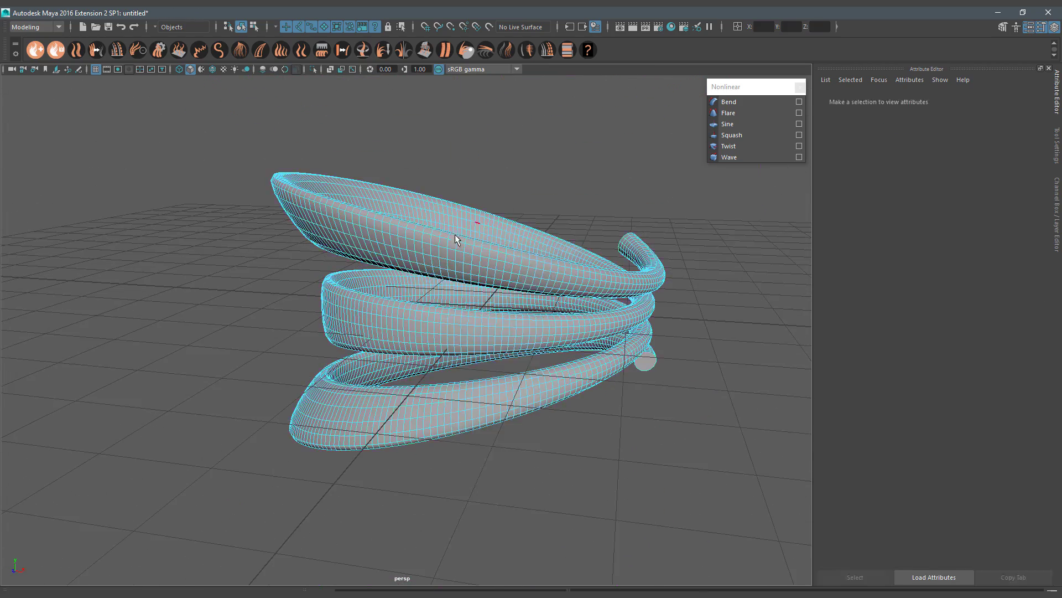
pyautogui.moveTo(406, 247)
pyautogui.keyDown('alt'); pyautogui.mouseDown()
pyautogui.moveTo(401, 310)
pyautogui.moveTo(446, 339)
pyautogui.moveTo(602, 146)
pyautogui.mouseUp(); pyautogui.keyUp('alt')
# Step: Convert the selected helix edge loop into a curve and hide the tube mesh with Ctrl+H
pyautogui.click(449, 299)
pyautogui.press('space')
pyautogui.moveTo(572, 106); pyautogui.dragTo(730, 421)
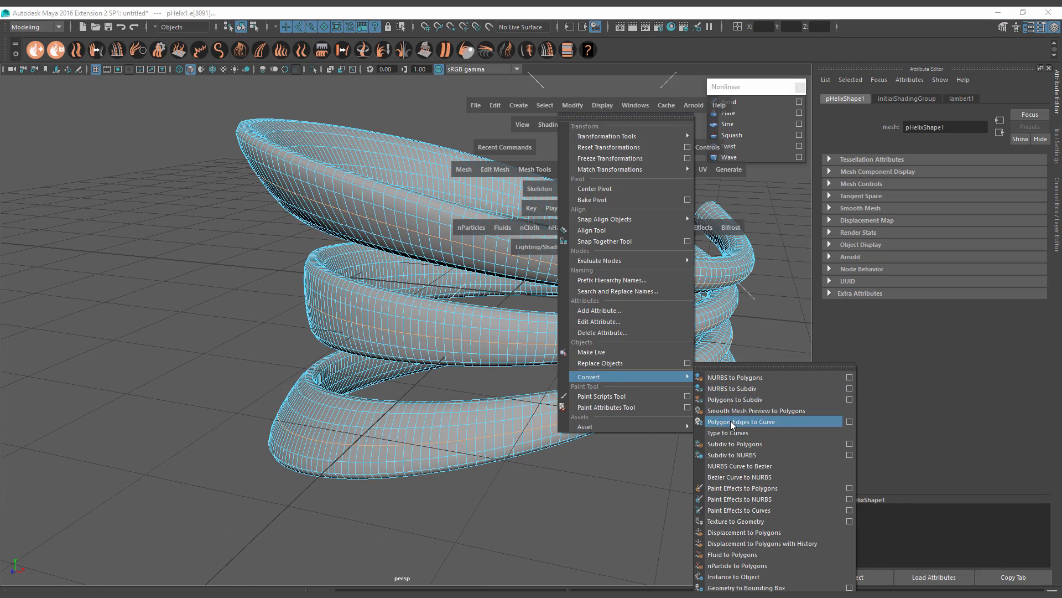
pyautogui.click(436, 220)
pyautogui.hotkey('ctrl', 'h')
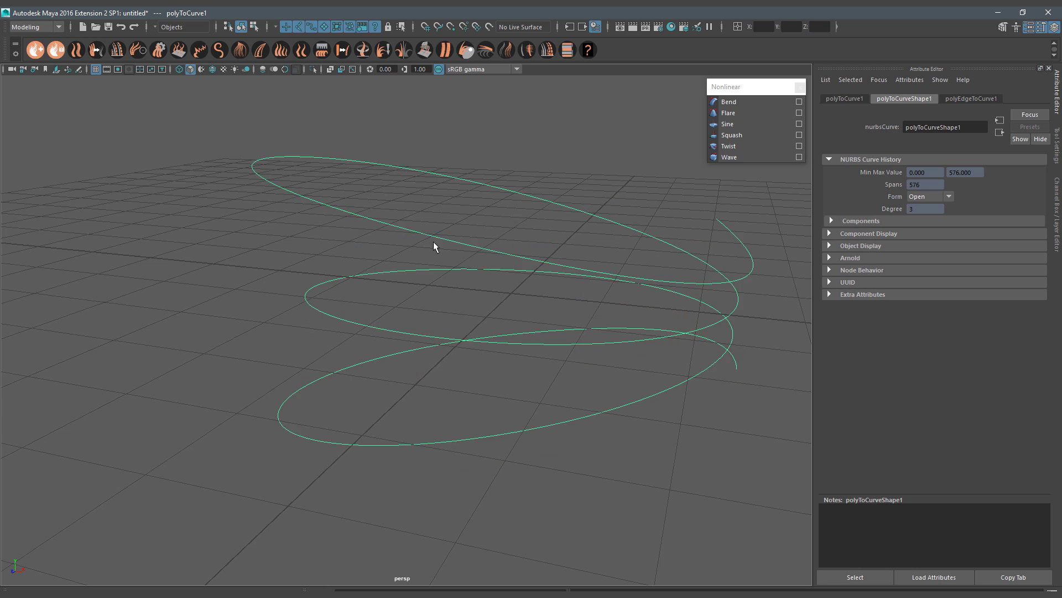
pyautogui.keyDown('alt'); pyautogui.moveTo(439, 254); pyautogui.dragTo(451, 235); pyautogui.keyUp('alt')
pyautogui.click(15, 49)
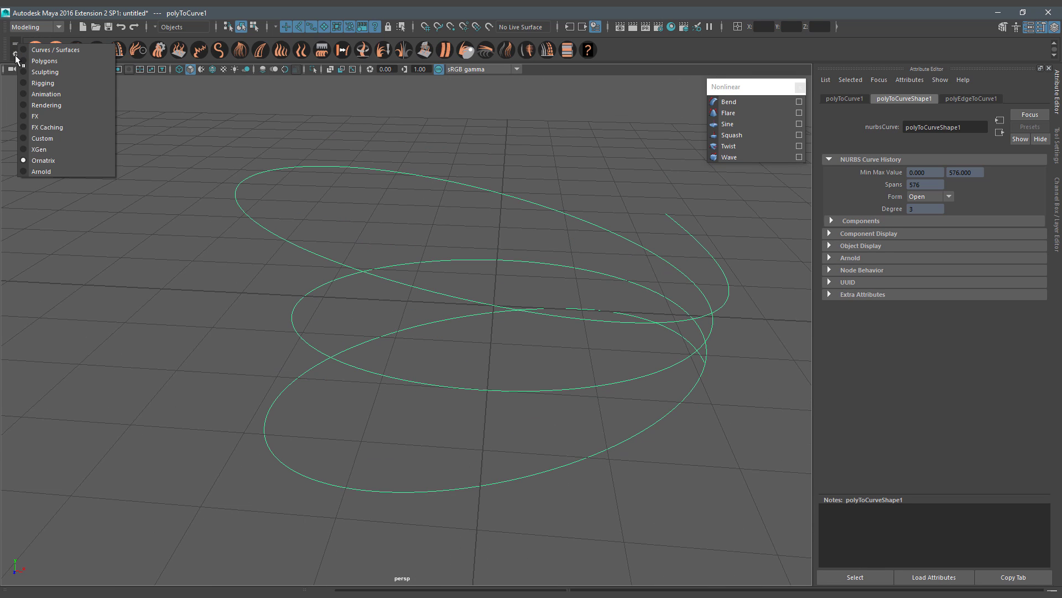
# Step: Bring up the Custom shelf's Spiral tool and select the helix curve
pyautogui.click(42, 138)
pyautogui.click(232, 159)
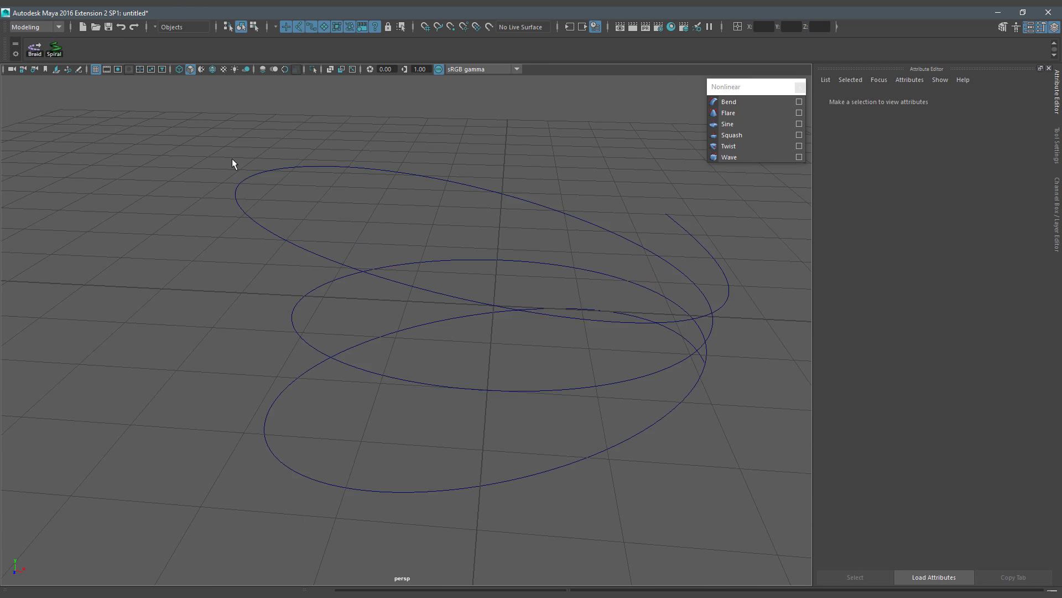
pyautogui.click(54, 50)
pyautogui.moveTo(470, 207); pyautogui.dragTo(659, 333)
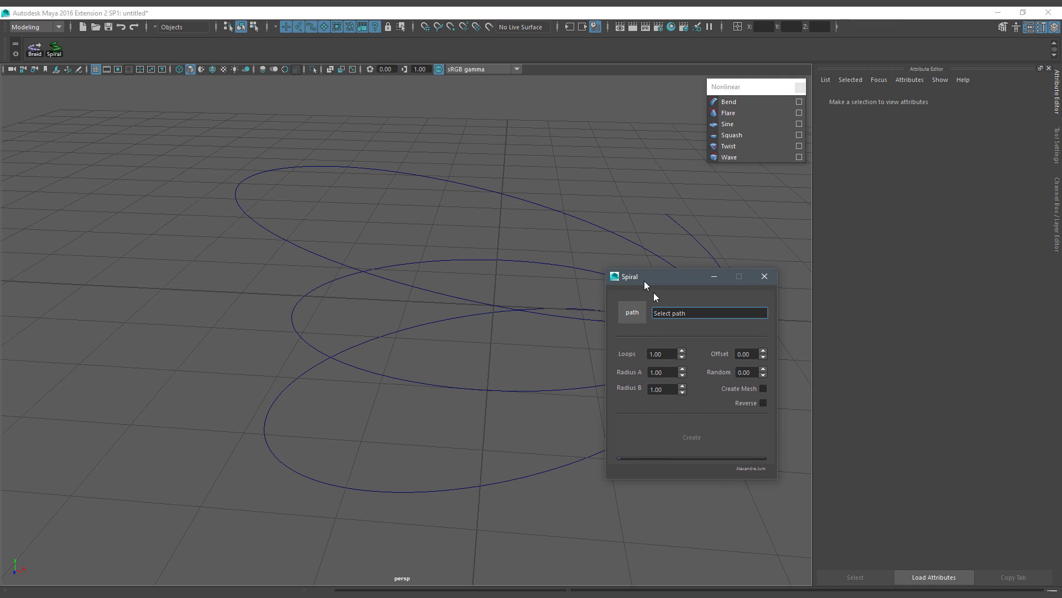
pyautogui.keyDown('alt'); pyautogui.moveTo(600, 300); pyautogui.dragTo(432, 209, button='middle'); pyautogui.keyUp('alt')
pyautogui.keyDown('alt'); pyautogui.moveTo(432, 210); pyautogui.dragTo(473, 335); pyautogui.keyUp('alt')
pyautogui.click(476, 370)
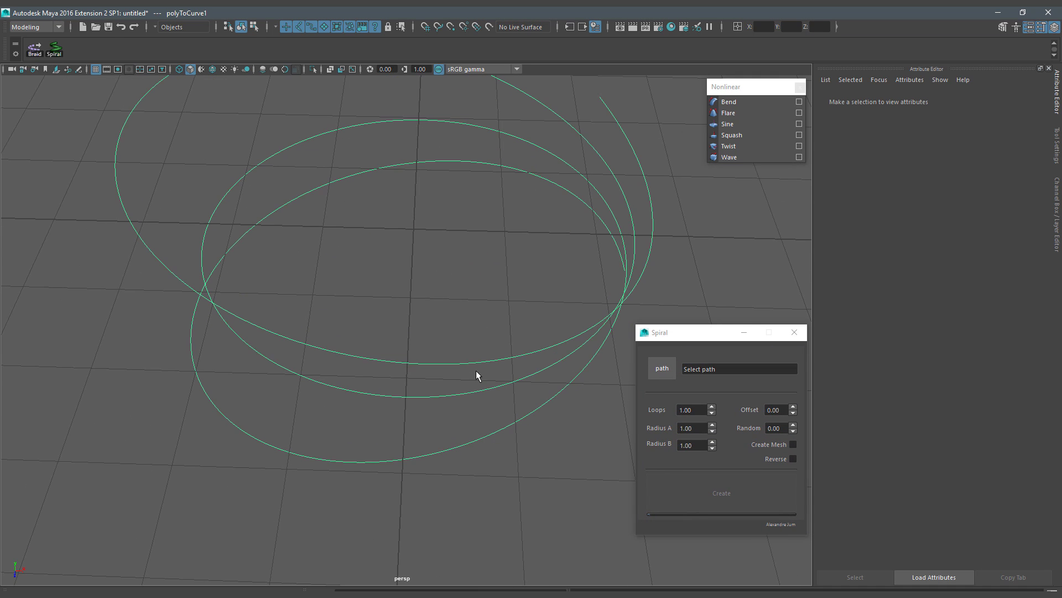
# Step: Use polyToCurve1 as path with 5 loops, radii 0.30 and 0.25, generating tube meshes
pyautogui.click(657, 371)
pyautogui.moveTo(496, 351)
pyautogui.keyDown('alt'); pyautogui.mouseDown()
pyautogui.moveTo(488, 329)
pyautogui.moveTo(498, 334)
pyautogui.mouseUp(); pyautogui.keyUp('alt')
pyautogui.click(700, 411)
pyautogui.write('.25')
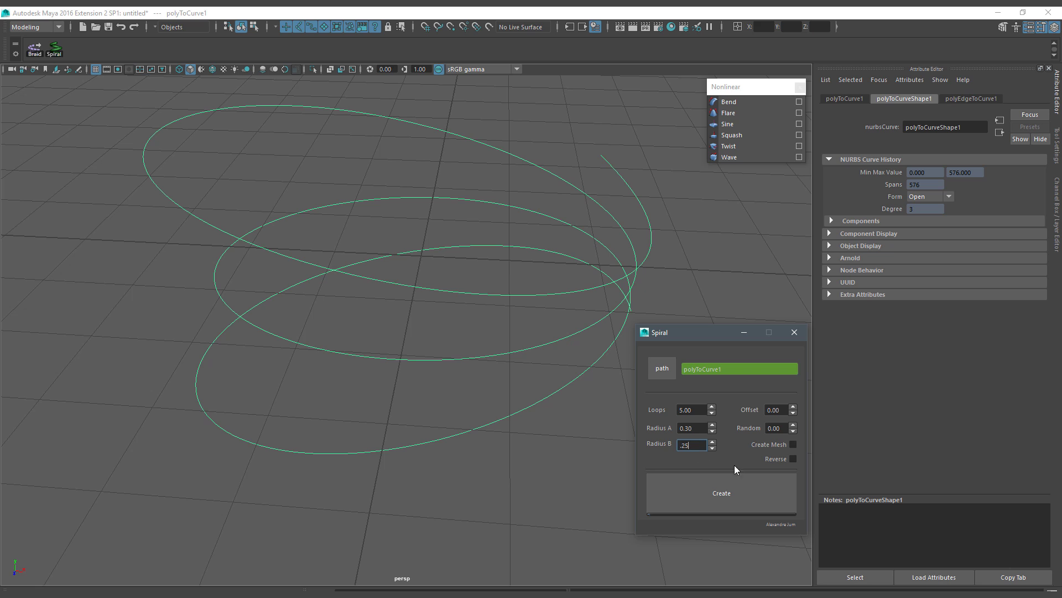
pyautogui.click(792, 445)
pyautogui.click(721, 491)
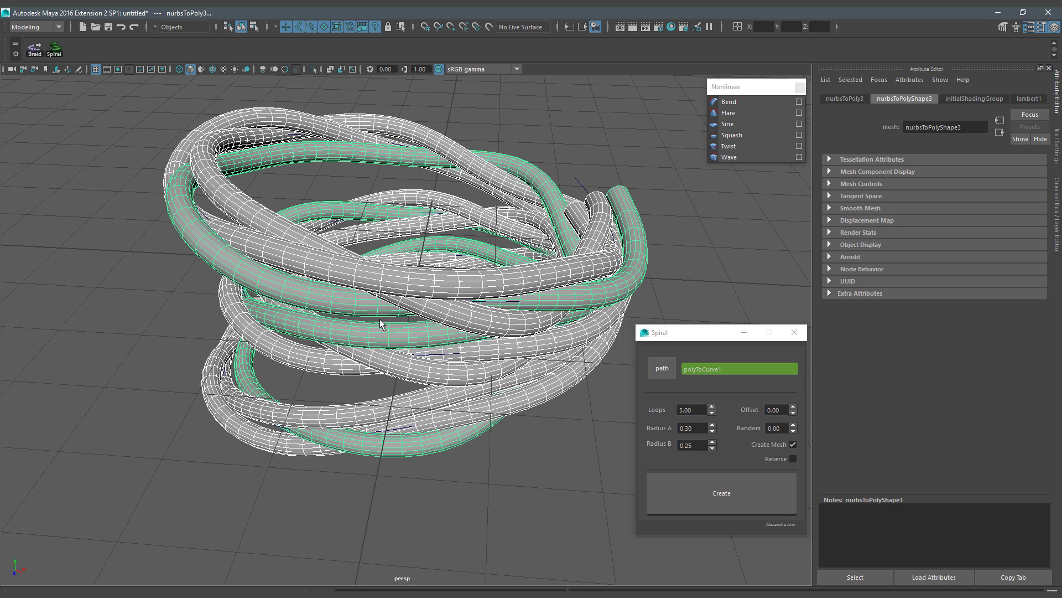
pyautogui.moveTo(589, 424)
pyautogui.keyDown('alt'); pyautogui.mouseDown()
pyautogui.moveTo(464, 253)
pyautogui.moveTo(379, 245)
pyautogui.moveTo(481, 396)
pyautogui.mouseUp(); pyautogui.keyUp('alt')
pyautogui.scroll(5, 482, 395)
pyautogui.scroll(5, 311, 323)
pyautogui.scroll(-5, 310, 324)
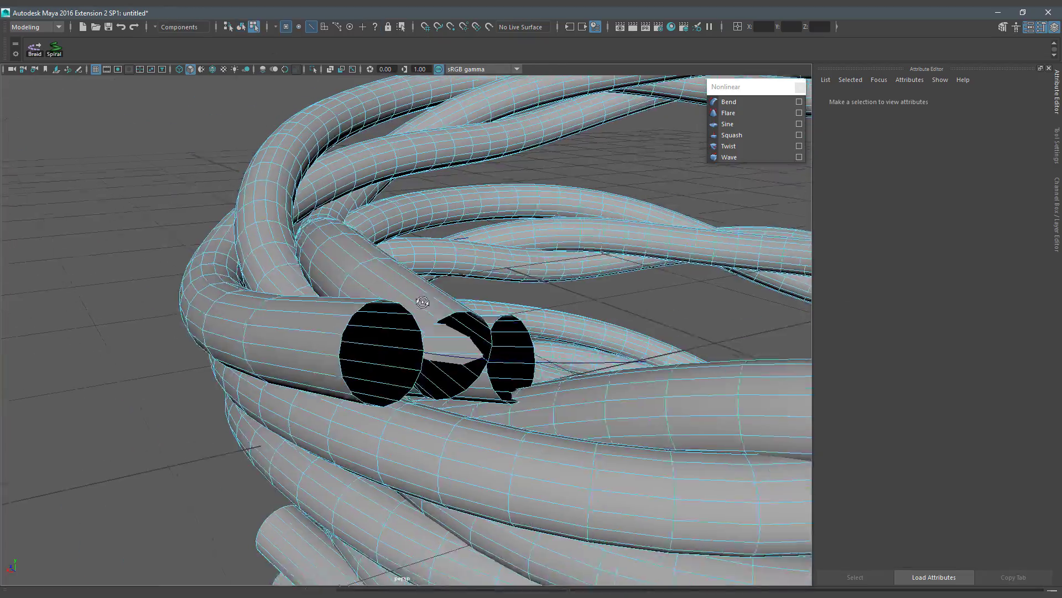
# Step: Split each of the three rope tubes open along an end edge
pyautogui.click(339, 393)
pyautogui.keyDown('shift'); pyautogui.rightClick(338, 392); pyautogui.keyUp('shift')
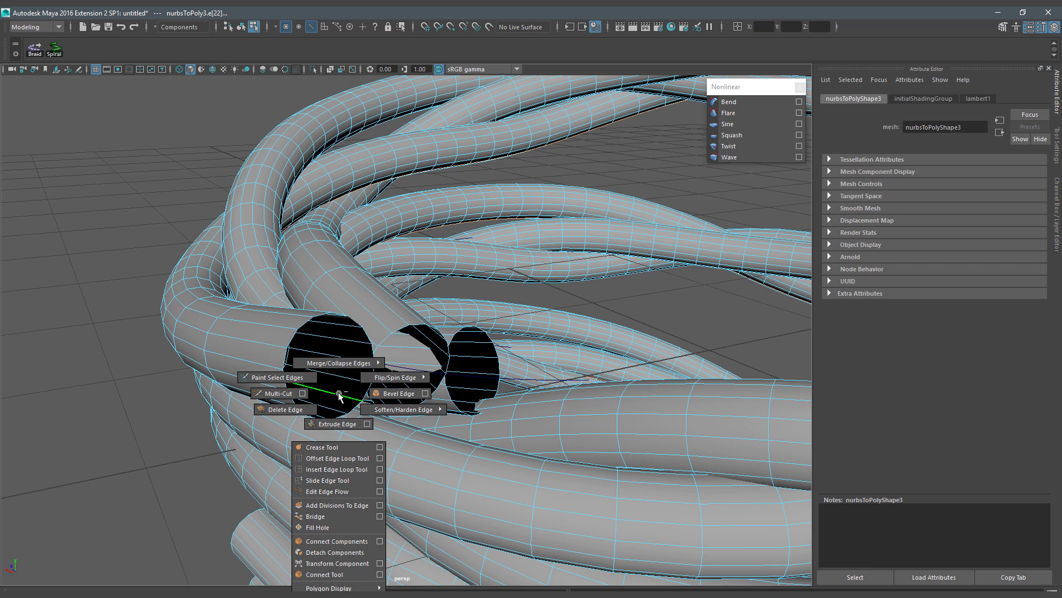
pyautogui.click(344, 505)
pyautogui.keyDown('shift'); pyautogui.rightClick(412, 397); pyautogui.keyUp('shift')
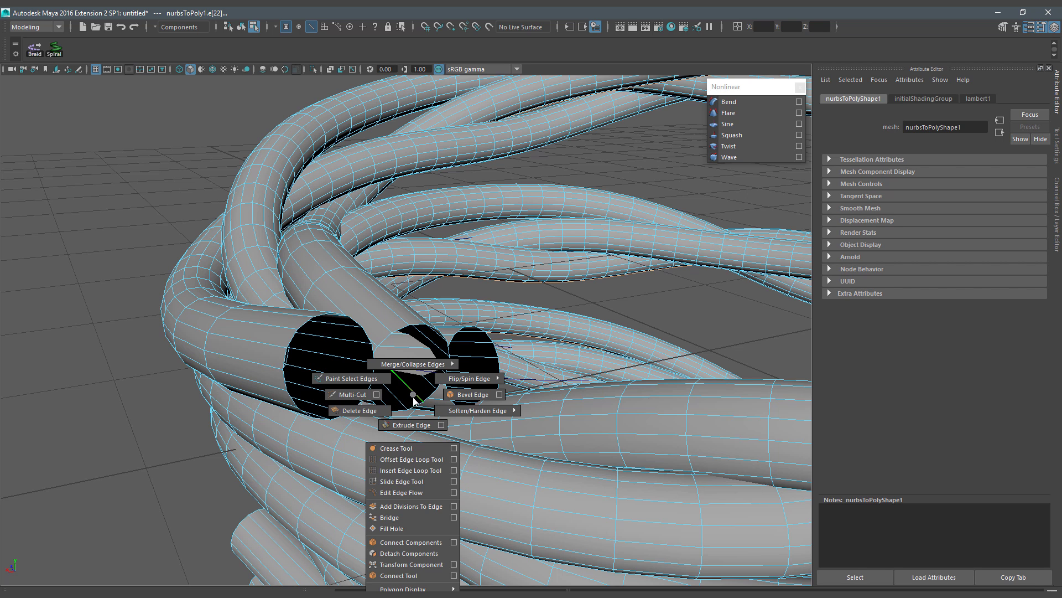
pyautogui.click(406, 546)
pyautogui.rightClick(478, 393)
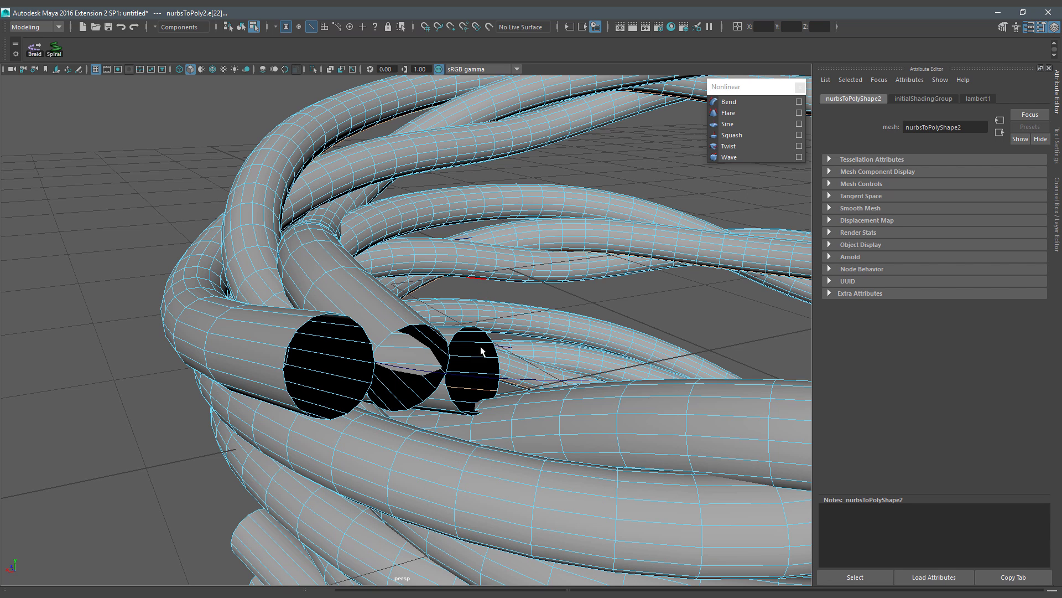
pyautogui.keyDown('shift'); pyautogui.rightClick(474, 388); pyautogui.keyUp('shift')
pyautogui.click(455, 543)
# Step: Return to object selection mode and select a single rope tube mesh
pyautogui.rightClick(462, 282)
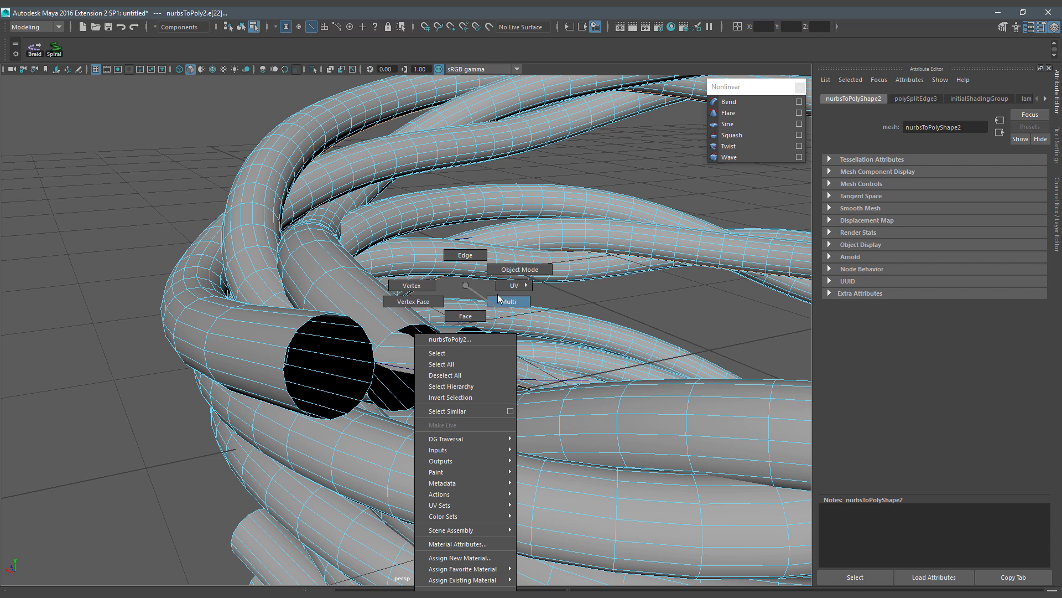
pyautogui.click(429, 324)
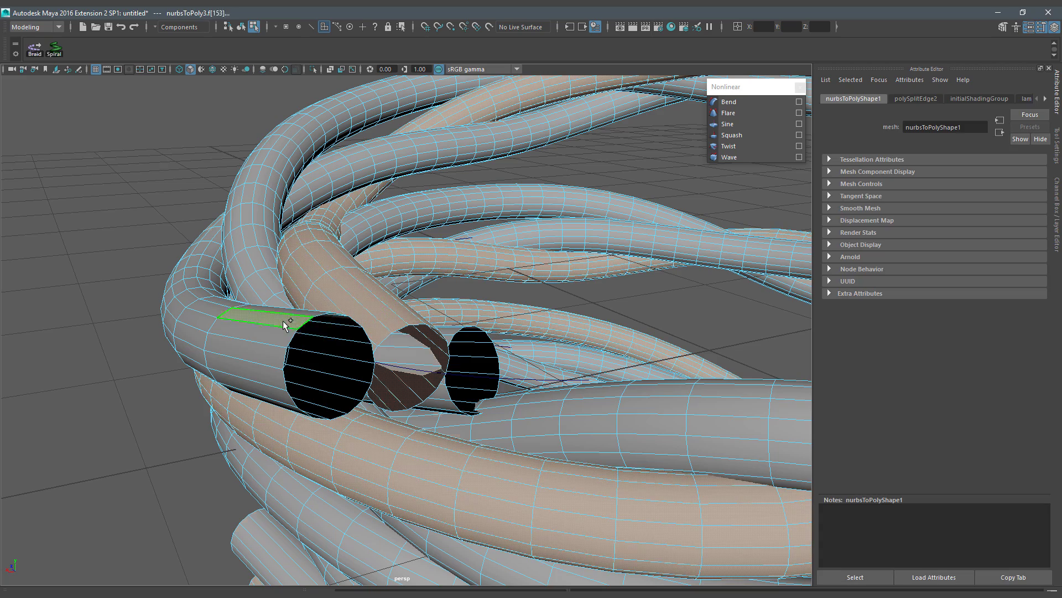
pyautogui.moveTo(486, 284)
pyautogui.mouseDown(button='right')
pyautogui.moveTo(580, 289)
pyautogui.moveTo(360, 257)
pyautogui.mouseUp(button='right')
pyautogui.moveTo(360, 256)
pyautogui.keyDown('alt'); pyautogui.mouseDown()
pyautogui.moveTo(425, 252)
pyautogui.moveTo(454, 264)
pyautogui.mouseUp(); pyautogui.keyUp('alt')
pyautogui.scroll(3, 443, 306)
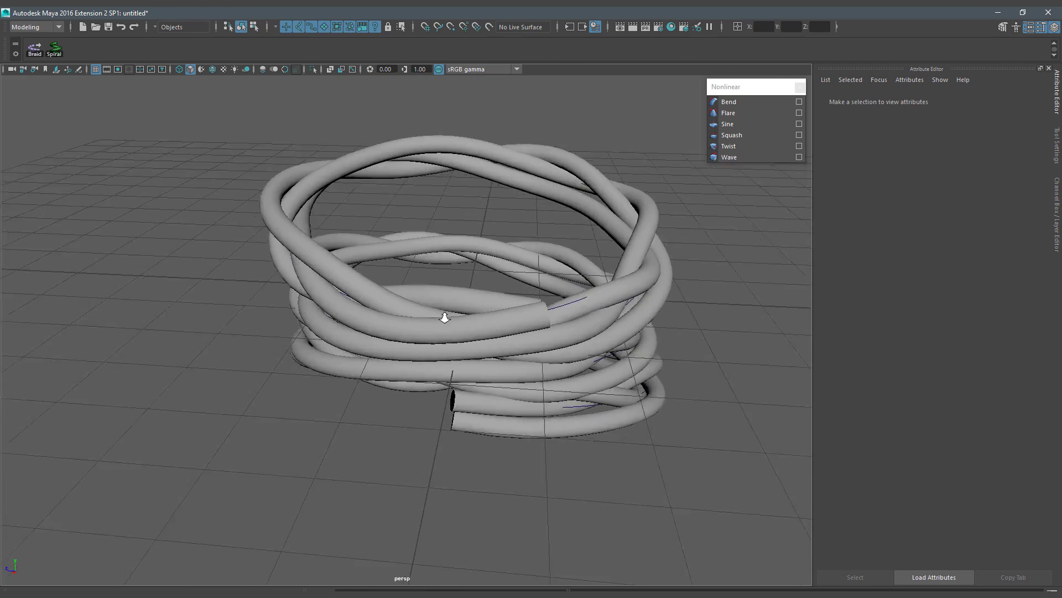
pyautogui.moveTo(424, 298); pyautogui.dragTo(425, 301)
pyautogui.keyDown('alt'); pyautogui.moveTo(427, 230); pyautogui.dragTo(431, 199); pyautogui.keyUp('alt')
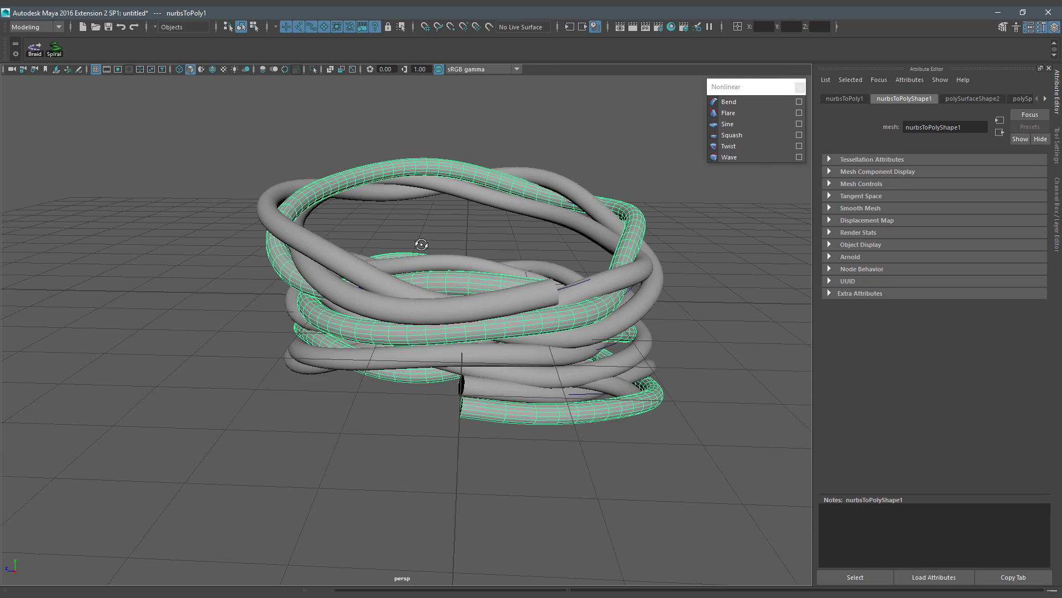
pyautogui.click(16, 45)
# Step: Add Ornatrix Hair from Mesh Strips to the rope tube with 100 points per strand
pyautogui.click(58, 157)
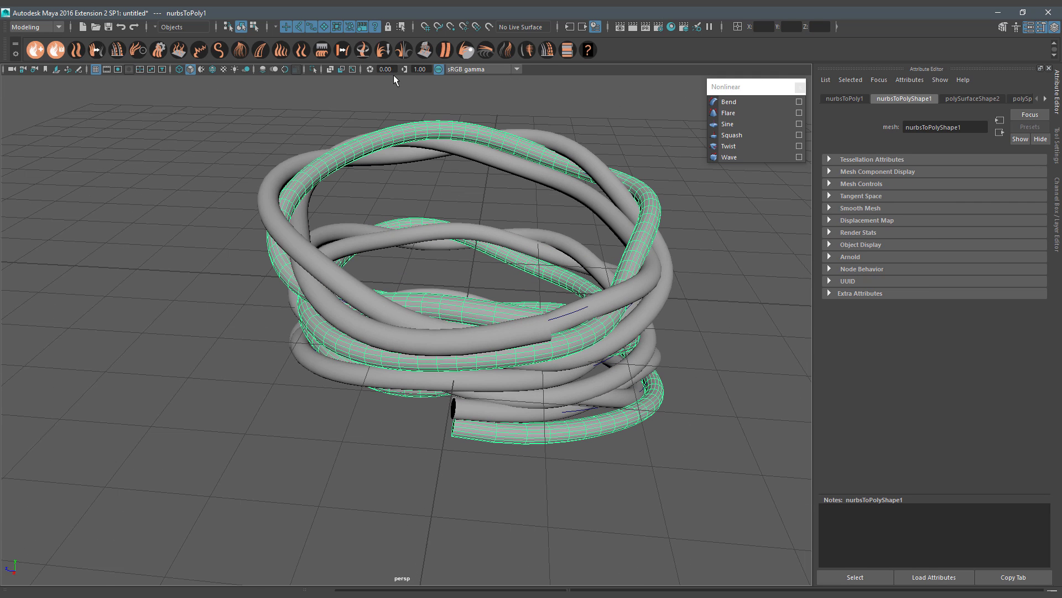
pyautogui.click(437, 51)
pyautogui.keyDown('alt'); pyautogui.moveTo(554, 250); pyautogui.dragTo(237, 195); pyautogui.keyUp('alt')
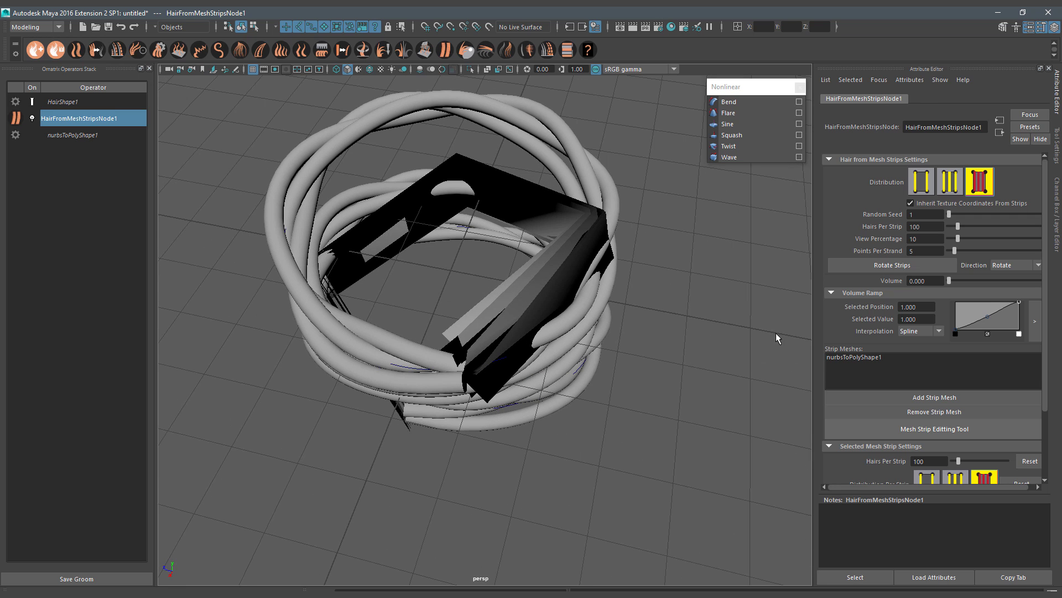
pyautogui.moveTo(953, 252); pyautogui.dragTo(1026, 254)
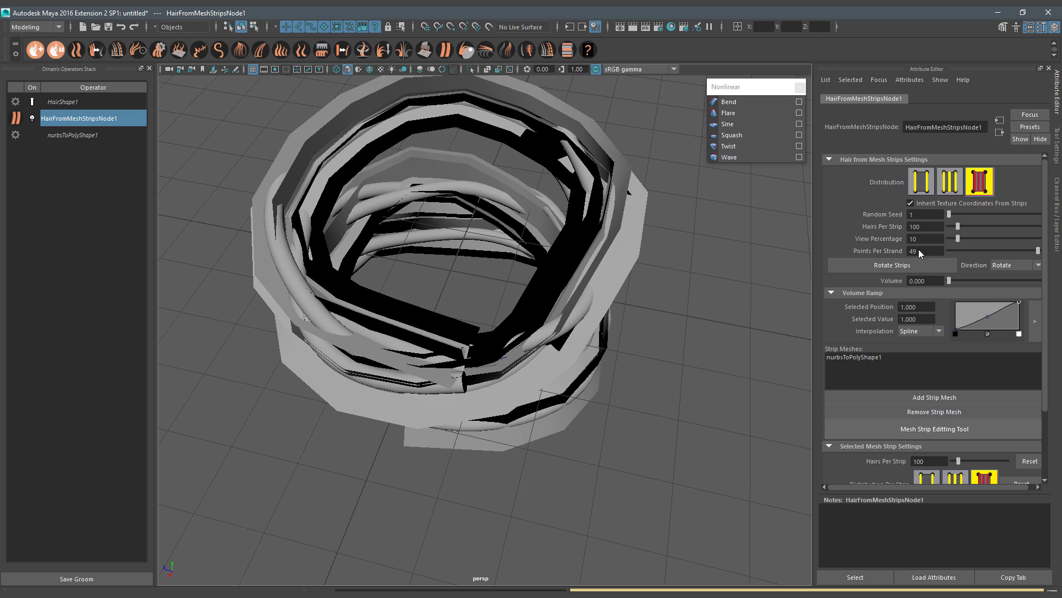
pyautogui.keyDown('ctrl'); pyautogui.moveTo(919, 249); pyautogui.dragTo(975, 252); pyautogui.keyUp('ctrl')
pyautogui.write('100')
pyautogui.press('Return')
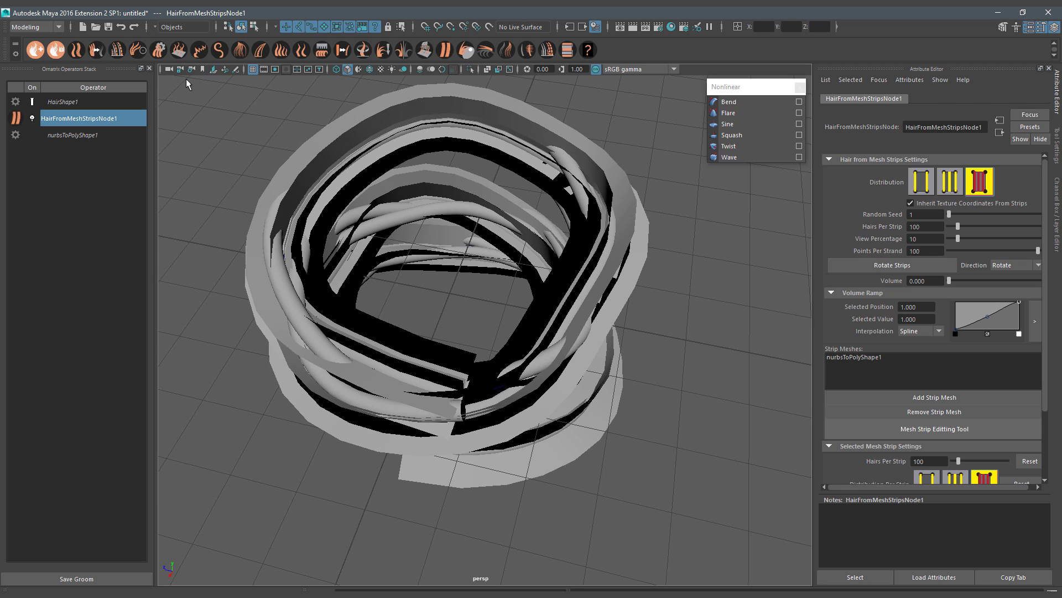
# Step: Add render settings, thin the radius ramp, and add nurbsToPolyShape3 as a strip mesh
pyautogui.click(158, 51)
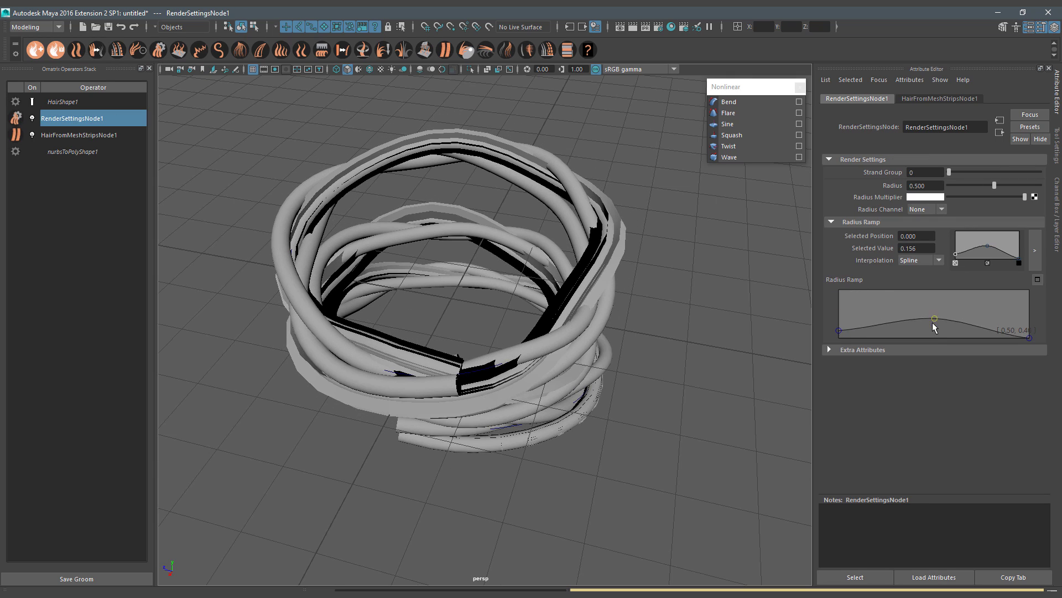
pyautogui.moveTo(934, 316); pyautogui.dragTo(935, 337)
pyautogui.scroll(3, 481, 290)
pyautogui.click(95, 135)
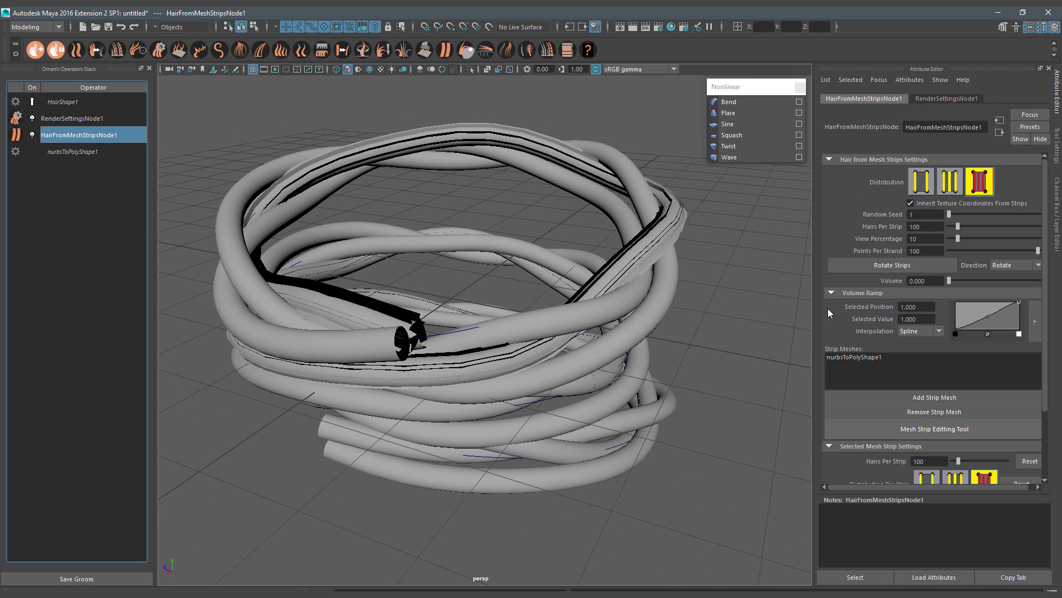
pyautogui.click(855, 356)
pyautogui.click(922, 398)
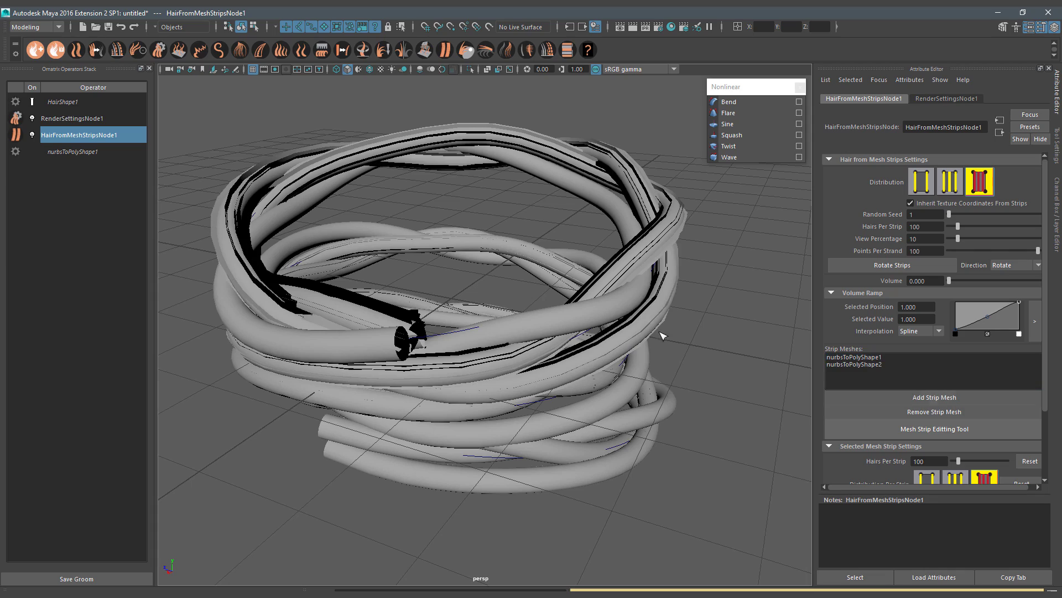
pyautogui.keyDown('alt'); pyautogui.moveTo(652, 326); pyautogui.dragTo(247, 176); pyautogui.keyUp('alt')
# Step: Group nurbsToPoly1–3 into group1 from the Outliner with Ctrl+G
pyautogui.click(256, 155)
pyautogui.press('space')
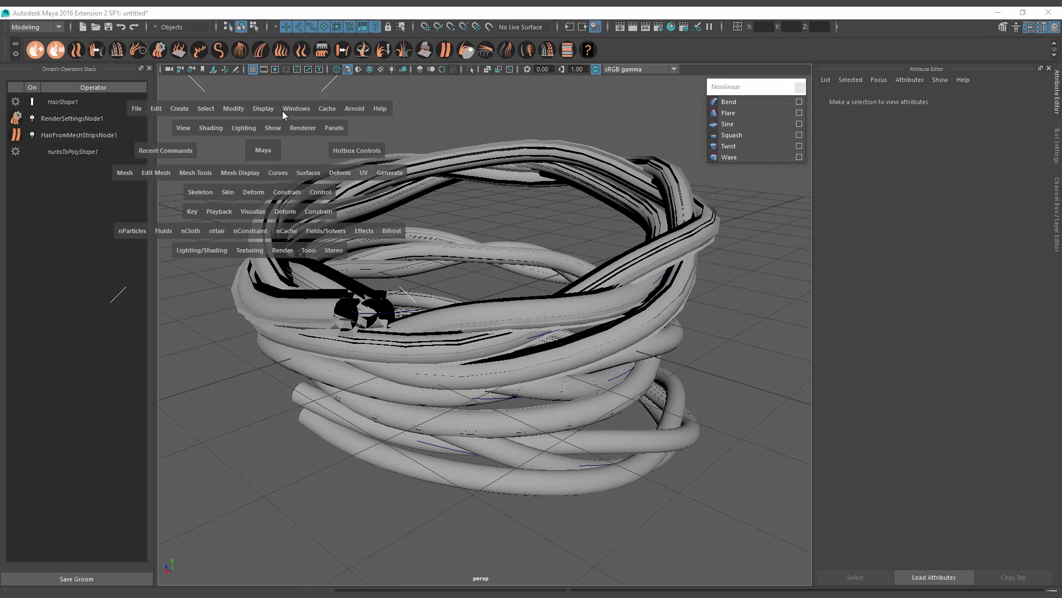
pyautogui.click(285, 109)
pyautogui.click(310, 219)
pyautogui.moveTo(192, 271); pyautogui.dragTo(172, 303)
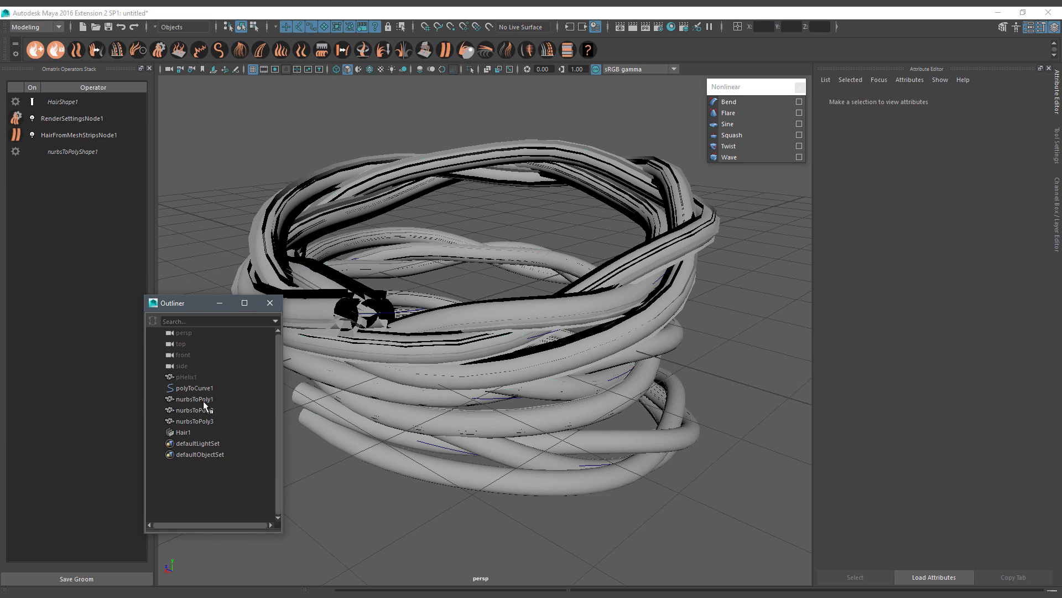
pyautogui.moveTo(196, 421); pyautogui.dragTo(202, 405)
pyautogui.hotkey('ctrl', 'g')
pyautogui.click(198, 390)
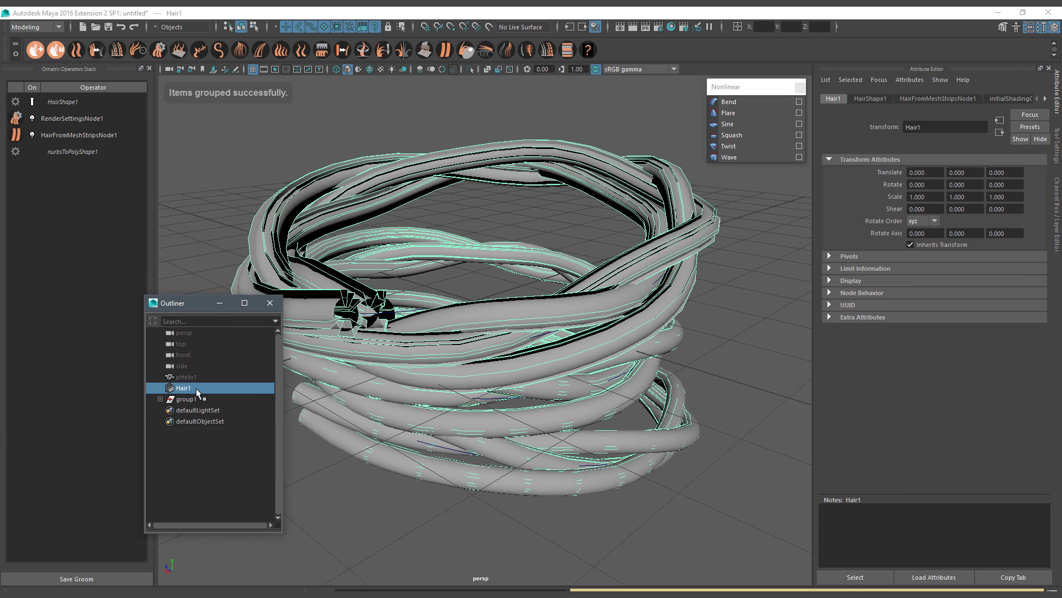
pyautogui.click(186, 399)
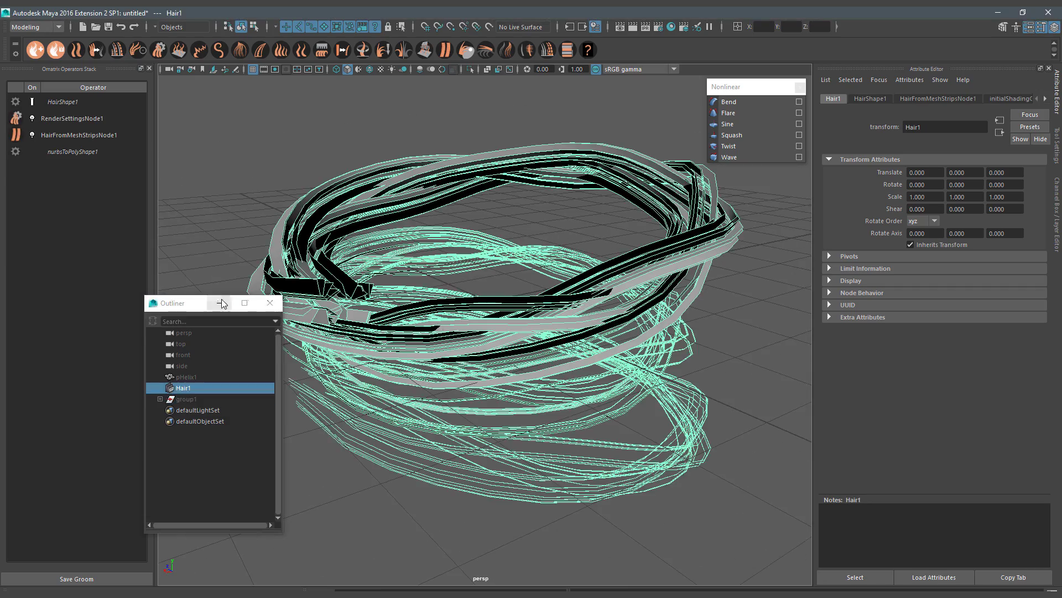
# Step: Set RenderSettingsNode1 Radius to 0.233 and raise the Radius Ramp points toward the tips
pyautogui.click(270, 302)
pyautogui.click(72, 118)
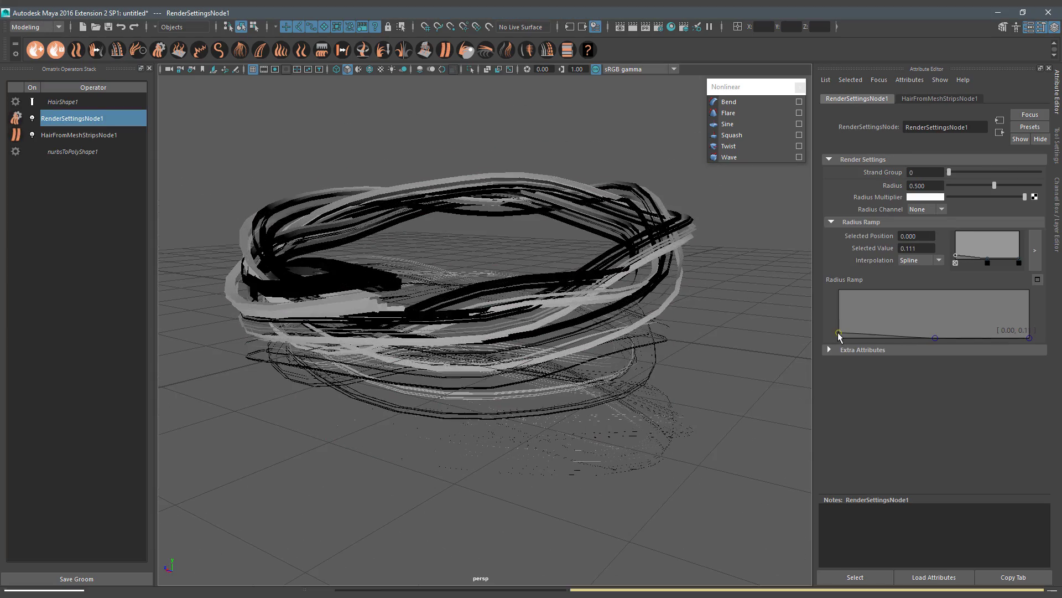
pyautogui.scroll(5, 574, 280)
pyautogui.scroll(-4, 574, 280)
pyautogui.moveTo(952, 185); pyautogui.dragTo(972, 185)
pyautogui.moveTo(1029, 337); pyautogui.dragTo(1028, 333)
pyautogui.moveTo(935, 337); pyautogui.dragTo(936, 334)
pyautogui.moveTo(626, 320)
pyautogui.keyDown('alt'); pyautogui.mouseDown()
pyautogui.moveTo(482, 294)
pyautogui.moveTo(479, 270)
pyautogui.mouseUp(); pyautogui.keyUp('alt')
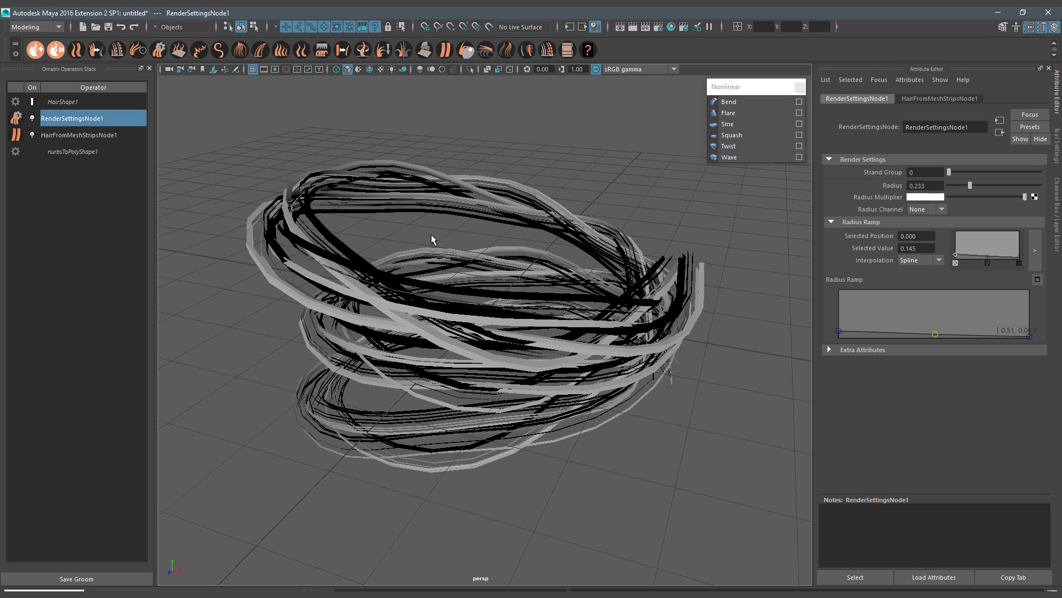
pyautogui.keyDown('alt'); pyautogui.moveTo(419, 243); pyautogui.dragTo(312, 186); pyautogui.keyUp('alt')
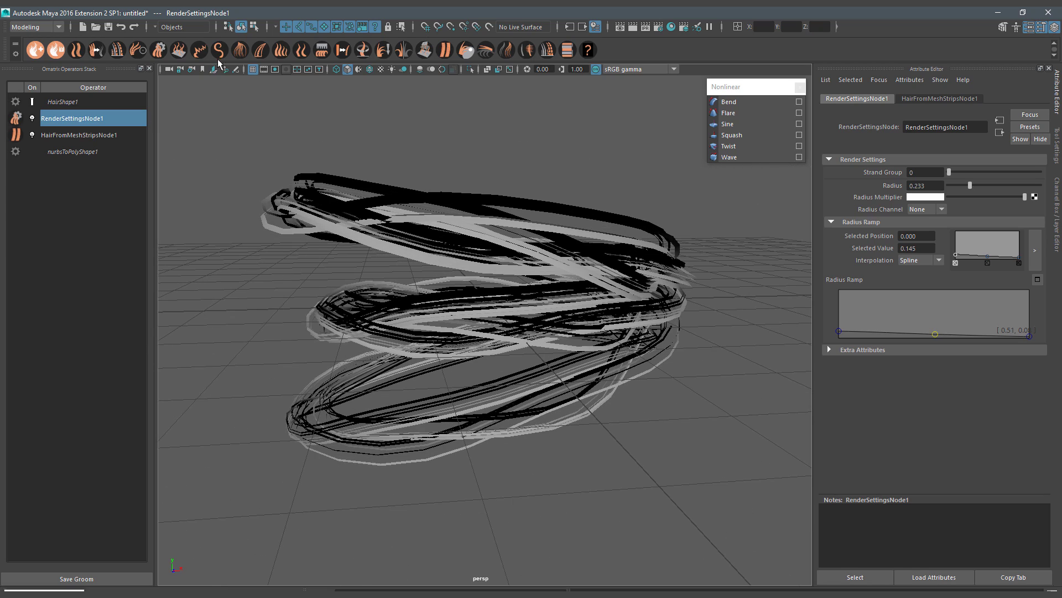
# Step: Add a Frizz operator to the hair and start lowering its outlier amount
pyautogui.click(67, 136)
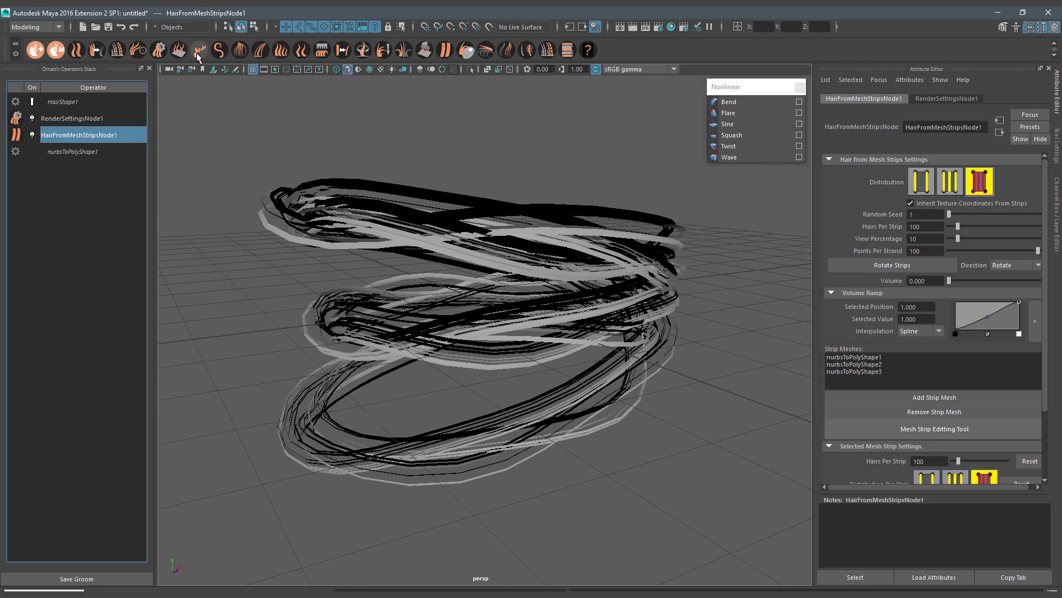
pyautogui.click(200, 50)
pyautogui.keyDown('alt'); pyautogui.moveTo(357, 283); pyautogui.dragTo(428, 285); pyautogui.keyUp('alt')
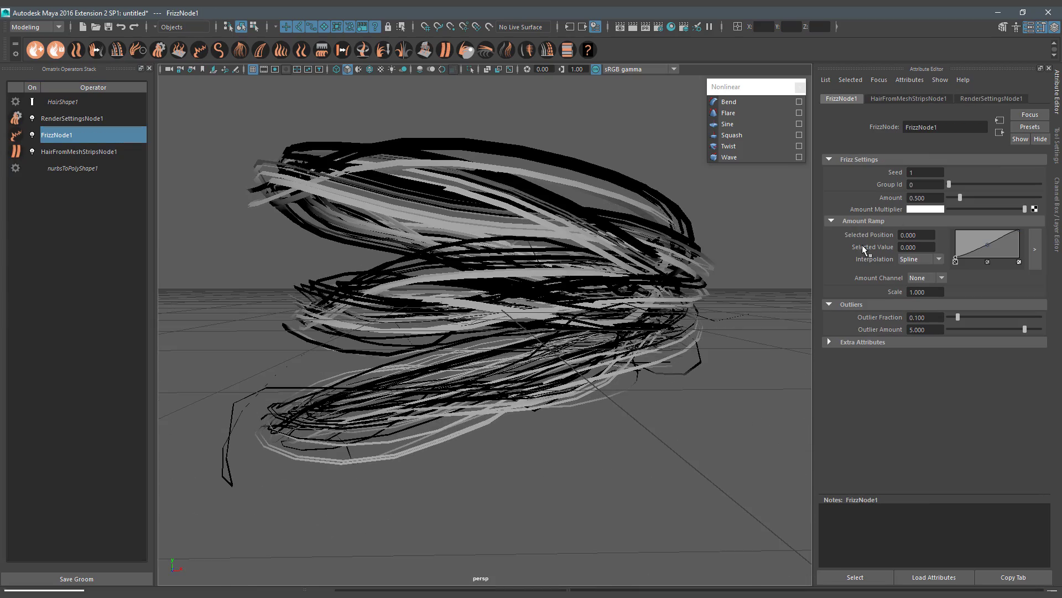
pyautogui.keyDown('alt'); pyautogui.moveTo(784, 274); pyautogui.dragTo(772, 241); pyautogui.keyUp('alt')
pyautogui.moveTo(1024, 329); pyautogui.dragTo(994, 330)
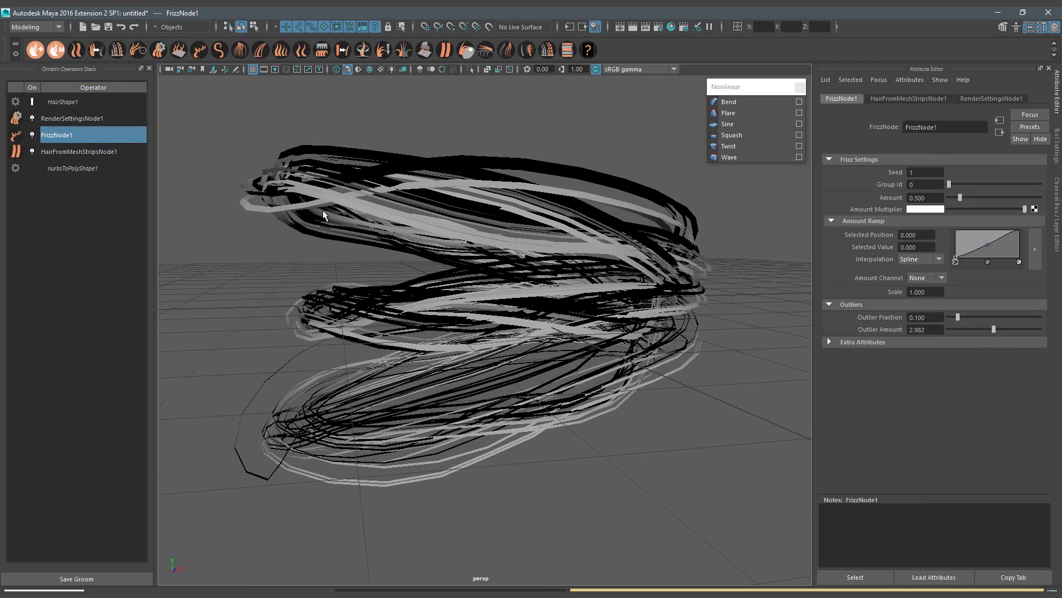
# Step: Set Hairs Per Strip to 200 and Points Per Strand to 150
pyautogui.click(107, 152)
pyautogui.press('Return')
pyautogui.press('Return')
pyautogui.press('Return')
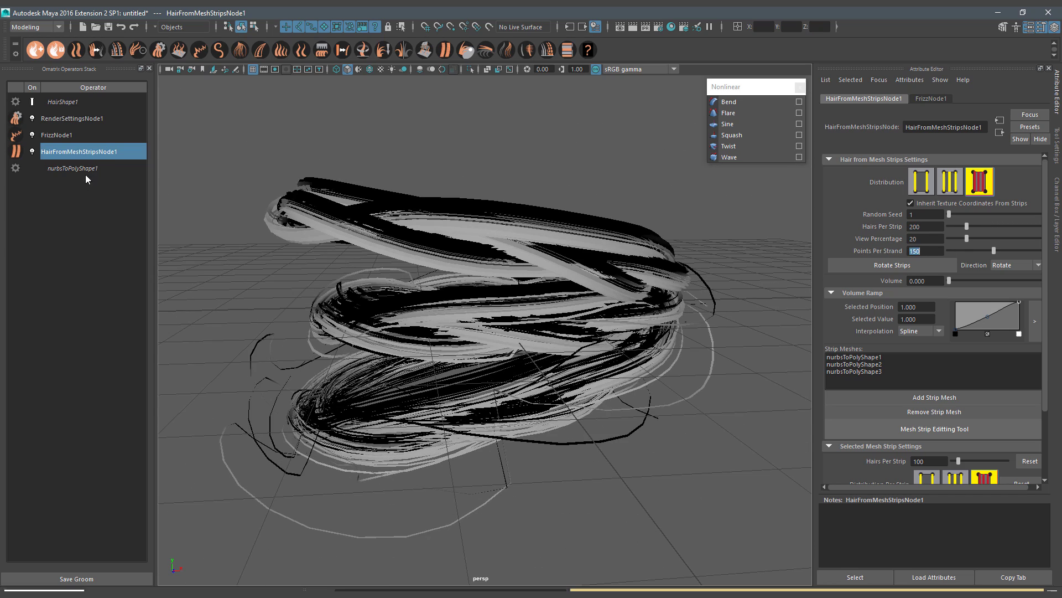
# Step: Set frizz Outlier Amount 0.883, Scale 1.8, Amount 0.3, and lower the ramp end
pyautogui.click(79, 150)
pyautogui.press('Up')
pyautogui.moveTo(990, 329); pyautogui.dragTo(962, 330)
pyautogui.click(926, 292)
pyautogui.write('1.8')
pyautogui.press('Return')
pyautogui.moveTo(956, 260); pyautogui.dragTo(956, 250)
pyautogui.keyDown('alt'); pyautogui.moveTo(556, 253); pyautogui.dragTo(558, 281); pyautogui.keyUp('alt')
pyautogui.moveTo(1022, 235); pyautogui.dragTo(1021, 240)
pyautogui.keyDown('alt'); pyautogui.moveTo(636, 297); pyautogui.dragTo(581, 250); pyautogui.keyUp('alt')
pyautogui.click(923, 198)
pyautogui.write('0.001')
pyautogui.press('Return')
pyautogui.doubleClick(924, 198)
pyautogui.write('0.3')
pyautogui.press('Return')
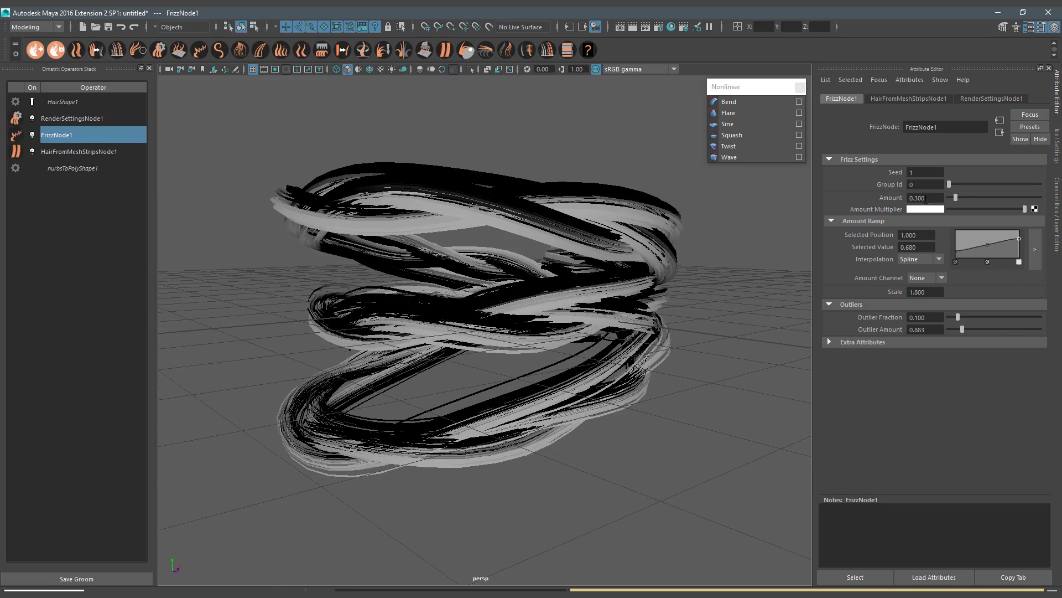
# Step: Review the hair and select the first radius ramp point in render settings
pyautogui.keyDown('alt'); pyautogui.moveTo(462, 284); pyautogui.dragTo(331, 250); pyautogui.keyUp('alt')
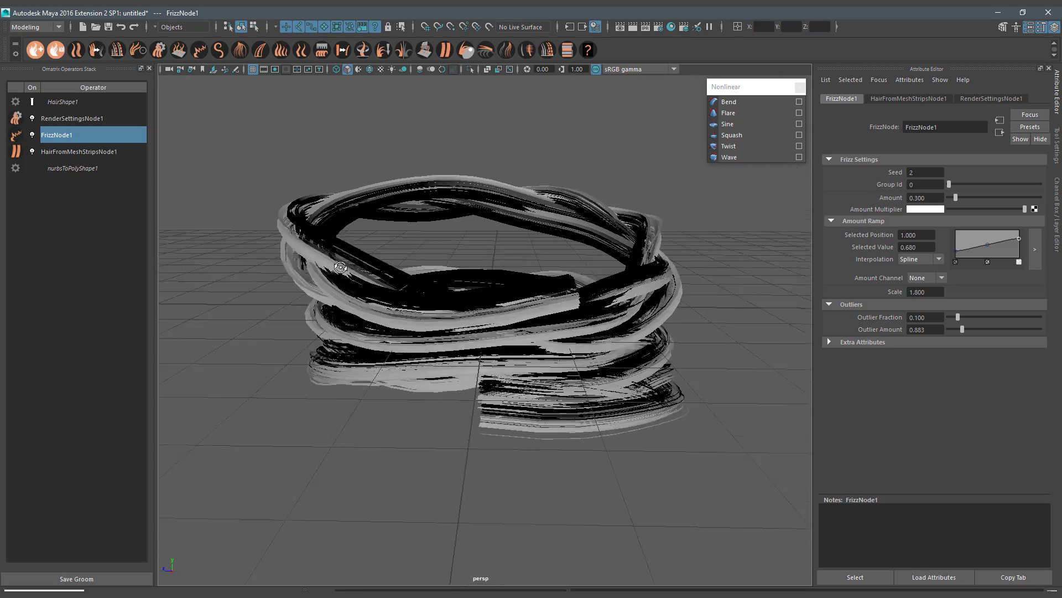
pyautogui.keyDown('alt'); pyautogui.moveTo(519, 456); pyautogui.dragTo(446, 414); pyautogui.keyUp('alt')
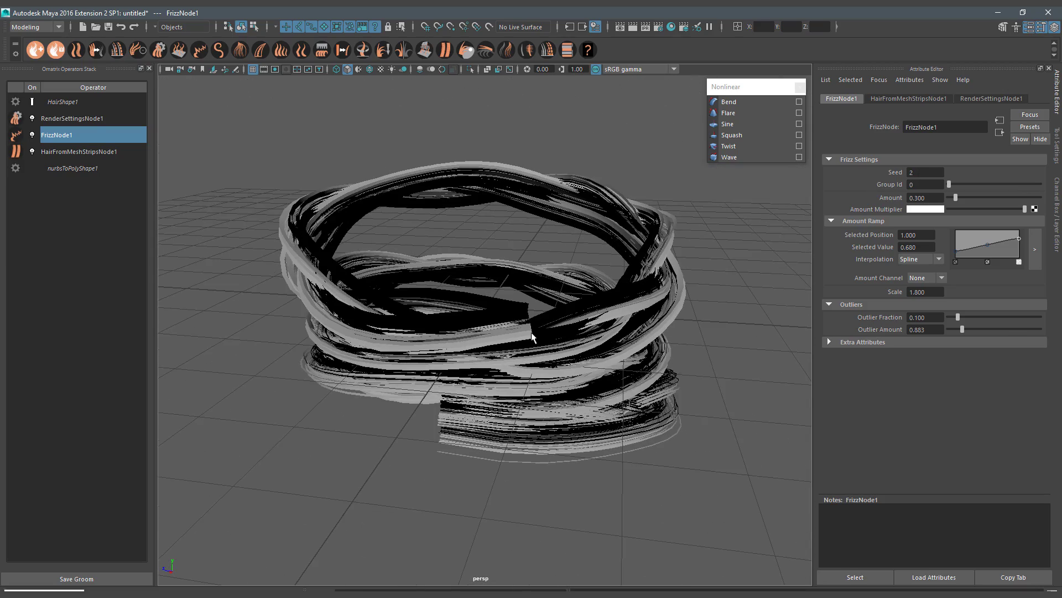
pyautogui.click(92, 121)
pyautogui.moveTo(840, 333); pyautogui.dragTo(840, 333)
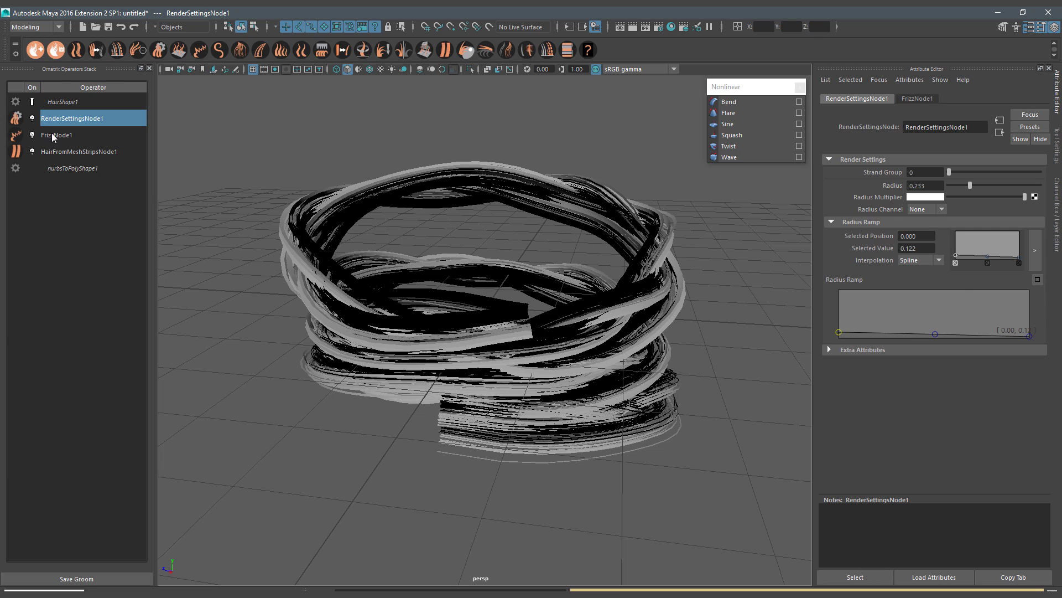
pyautogui.click(79, 151)
pyautogui.click(71, 135)
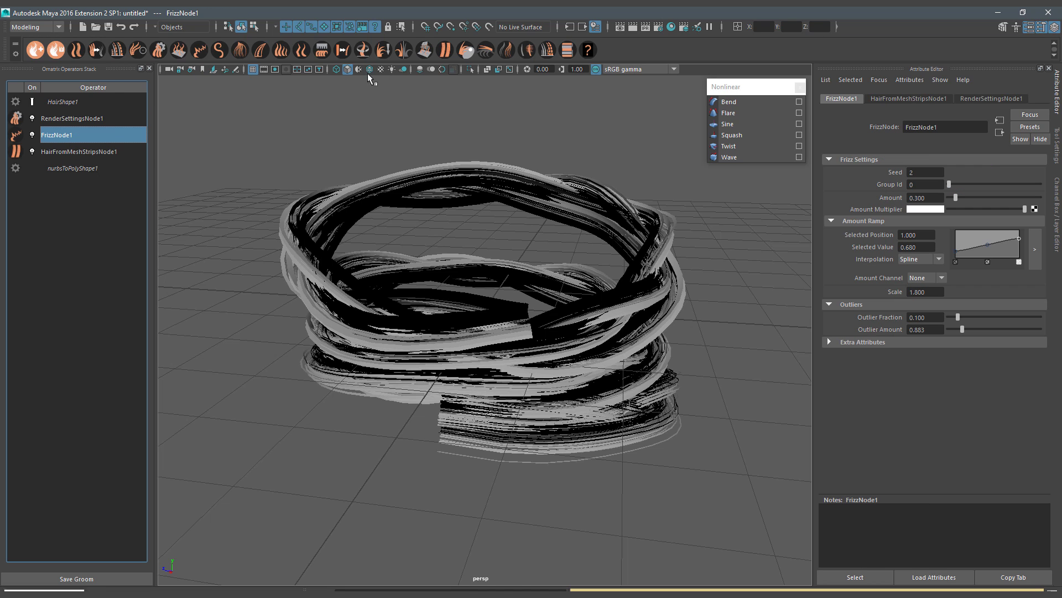
# Step: Add a Length operator with Randomize set to 0.037
pyautogui.click(281, 51)
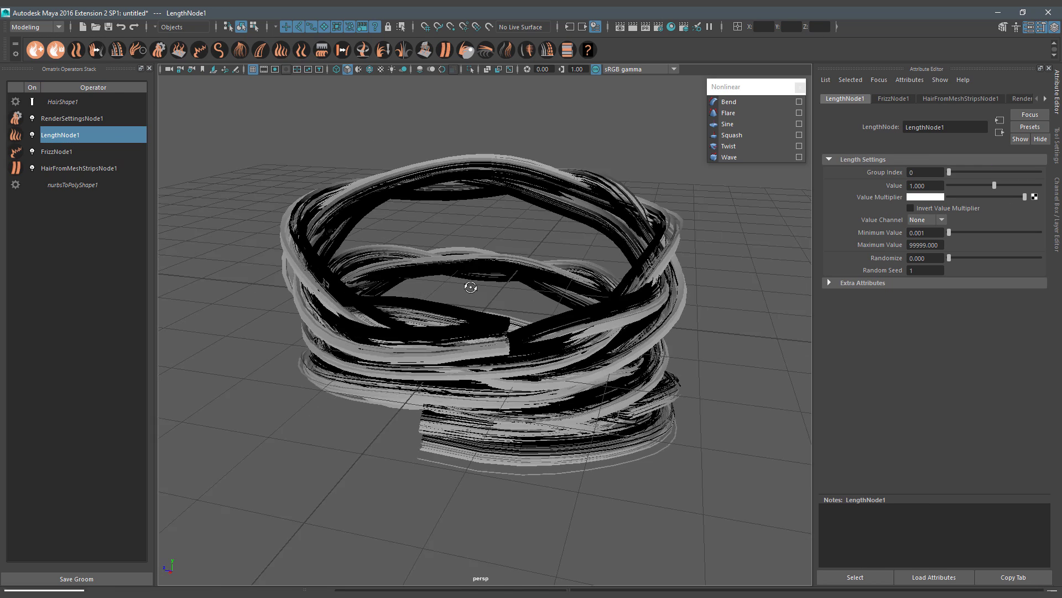
pyautogui.moveTo(949, 257); pyautogui.dragTo(954, 263)
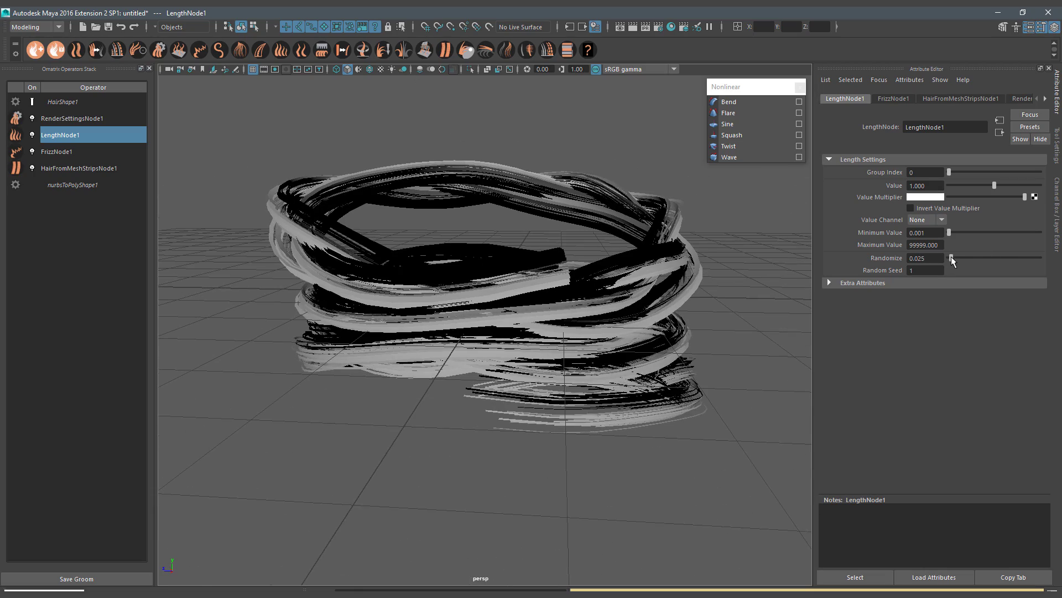
pyautogui.moveTo(728, 260)
pyautogui.keyDown('alt'); pyautogui.mouseDown()
pyautogui.moveTo(426, 254)
pyautogui.moveTo(444, 221)
pyautogui.moveTo(325, 290)
pyautogui.moveTo(622, 242)
pyautogui.moveTo(743, 247)
pyautogui.moveTo(721, 242)
pyautogui.mouseUp(); pyautogui.keyUp('alt')
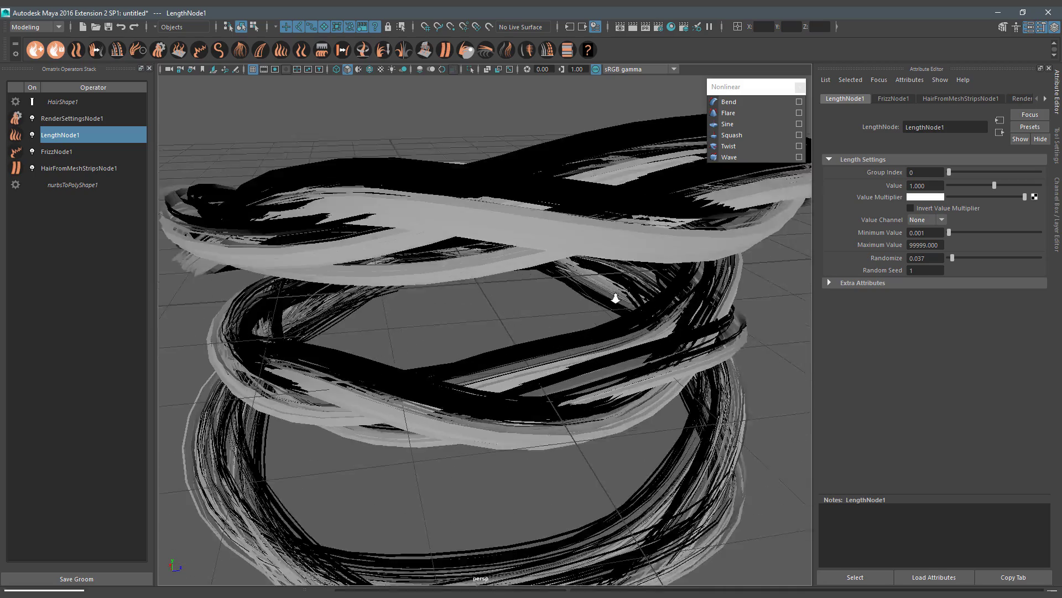
pyautogui.keyDown('alt'); pyautogui.moveTo(721, 241); pyautogui.dragTo(728, 236, button='right'); pyautogui.keyUp('alt')
# Step: Raise the frizz amount slightly and set Frizz Scale to 2.1
pyautogui.click(728, 236)
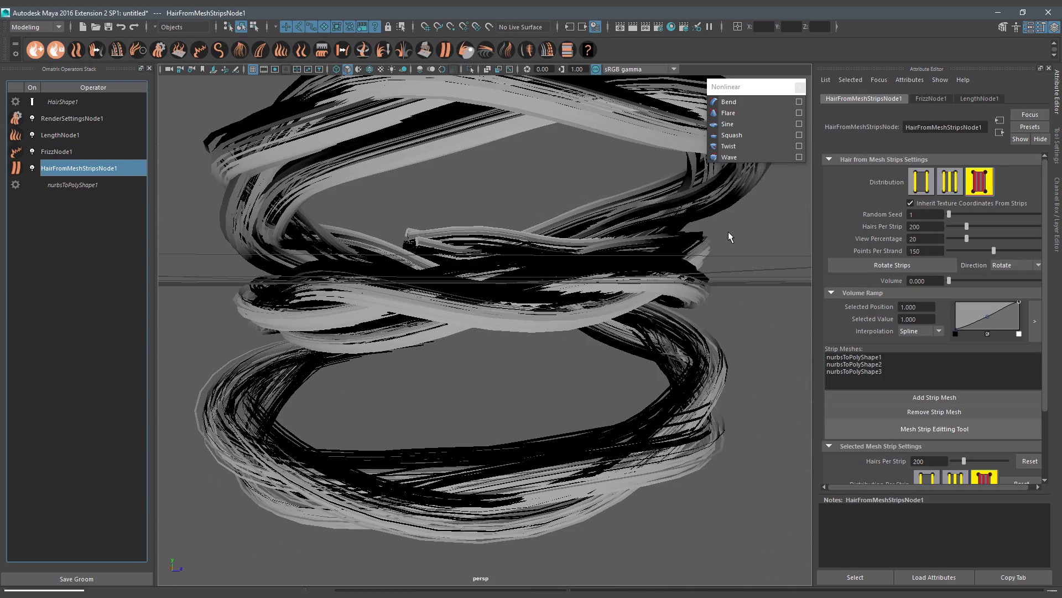
pyautogui.press('Up')
pyautogui.keyDown('alt'); pyautogui.moveTo(728, 231); pyautogui.dragTo(541, 277); pyautogui.keyUp('alt')
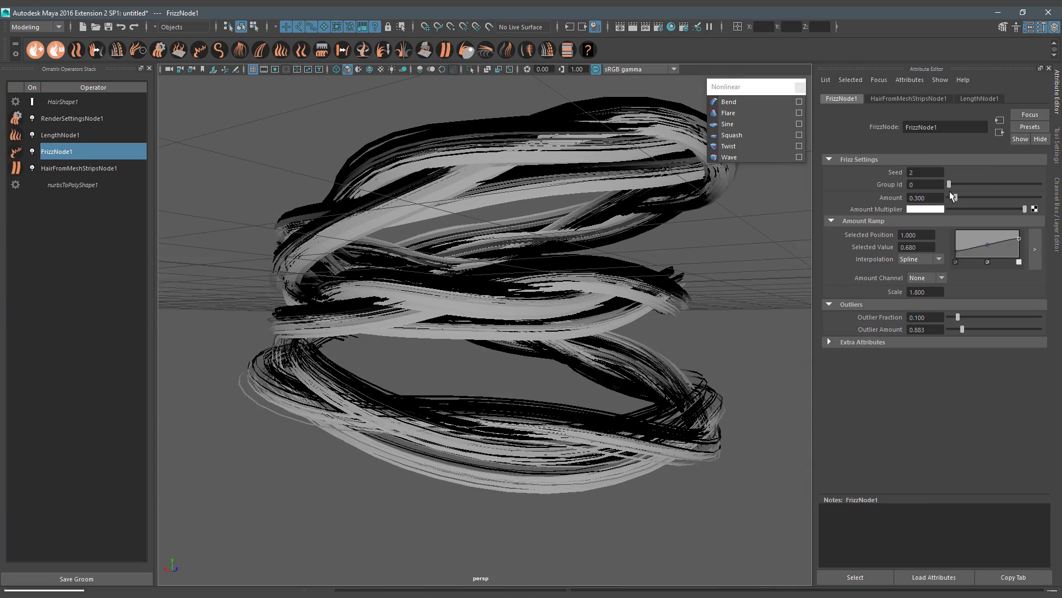
pyautogui.moveTo(954, 201); pyautogui.dragTo(957, 199)
pyautogui.doubleClick(926, 292)
pyautogui.write('2.1')
pyautogui.press('Return')
pyautogui.keyDown('alt'); pyautogui.moveTo(581, 249); pyautogui.dragTo(474, 249); pyautogui.keyUp('alt')
# Step: Assign a new Hair Tube Shader material to the hair object
pyautogui.press('space')
pyautogui.press('4')
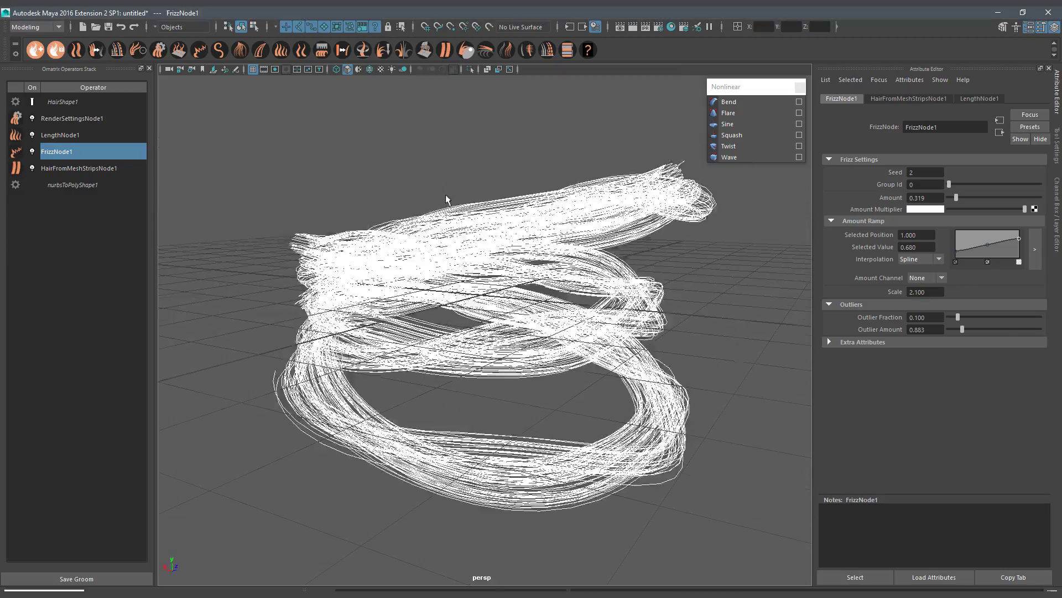
pyautogui.keyDown('alt'); pyautogui.moveTo(433, 195); pyautogui.dragTo(420, 183); pyautogui.keyUp('alt')
pyautogui.press('space')
pyautogui.press('5')
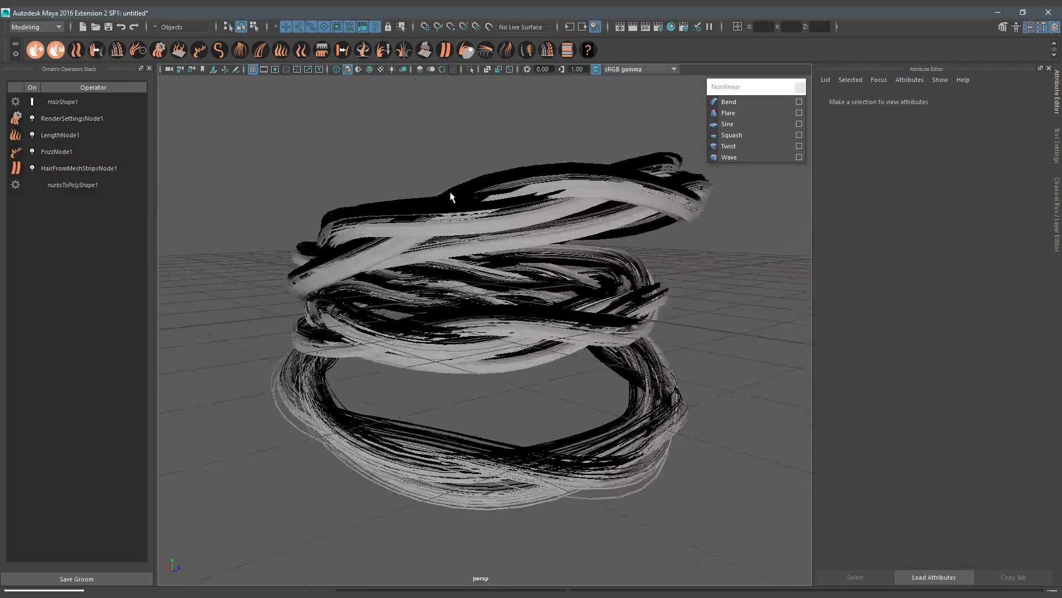
pyautogui.click(451, 198)
pyautogui.moveTo(451, 199); pyautogui.dragTo(451, 427, button='right')
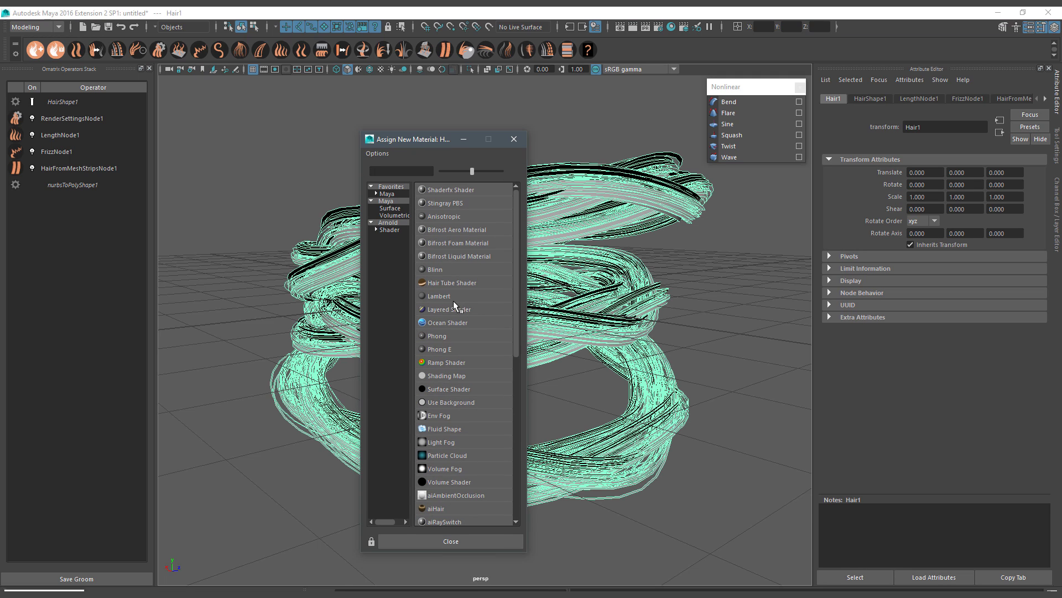
pyautogui.write('hair')
pyautogui.press('BackSpace')
pyautogui.press('BackSpace')
pyautogui.press('BackSpace')
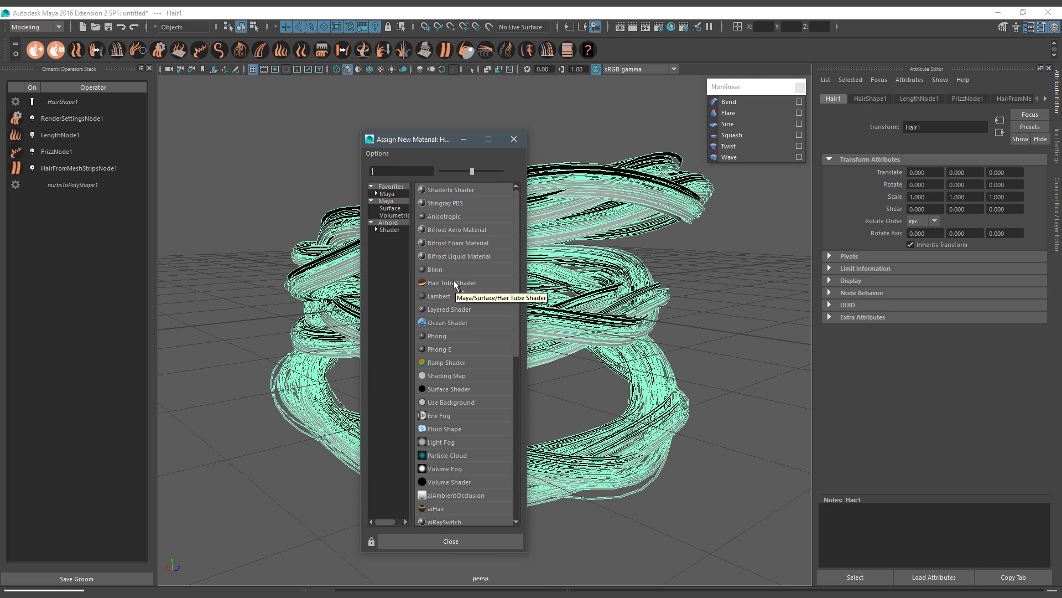
pyautogui.click(454, 282)
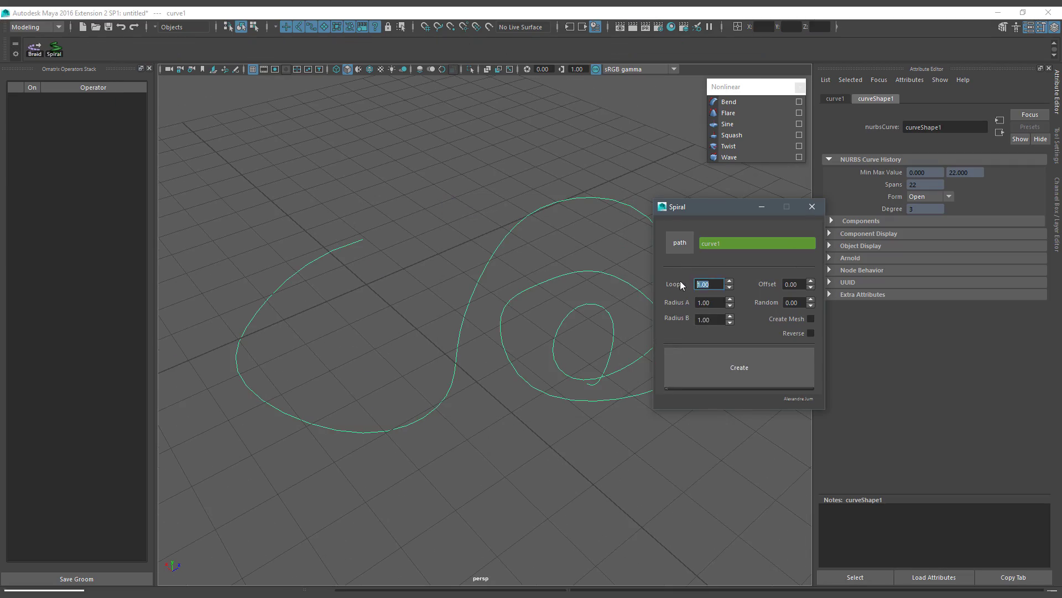
# Step: Set the Spiral dialog's Loops to 20 and regenerate the braided spiral
pyautogui.click(761, 377)
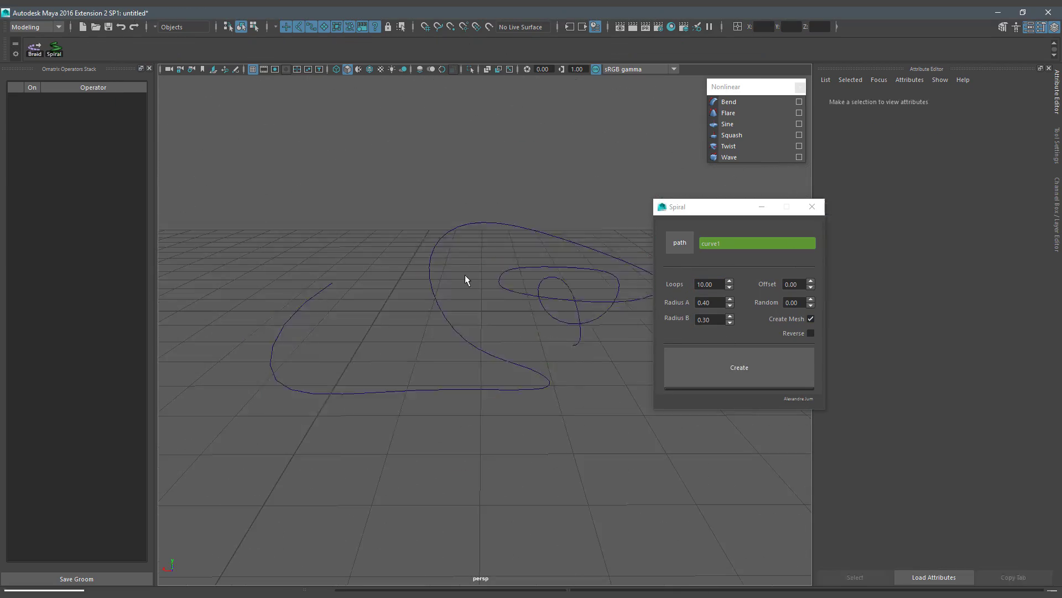
pyautogui.doubleClick(710, 285)
pyautogui.write('20')
pyautogui.click(739, 367)
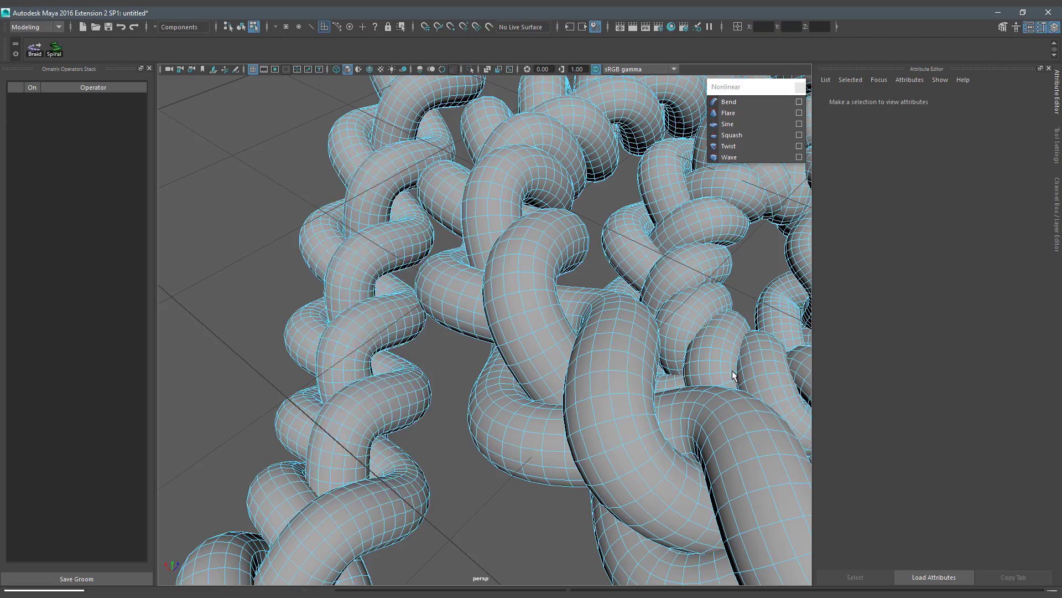
pyautogui.keyDown('shift'); pyautogui.moveTo(371, 183); pyautogui.dragTo(364, 343, button='right'); pyautogui.keyUp('shift')
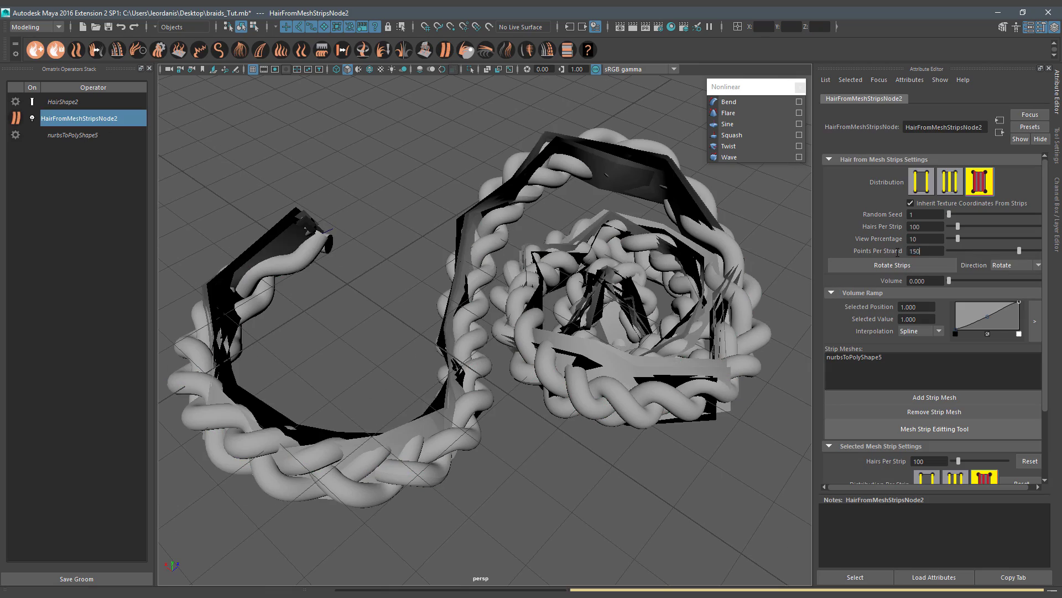
# Step: Add a braid strand mesh as a strip-hair source and raise its hairs per strip
pyautogui.click(100, 136)
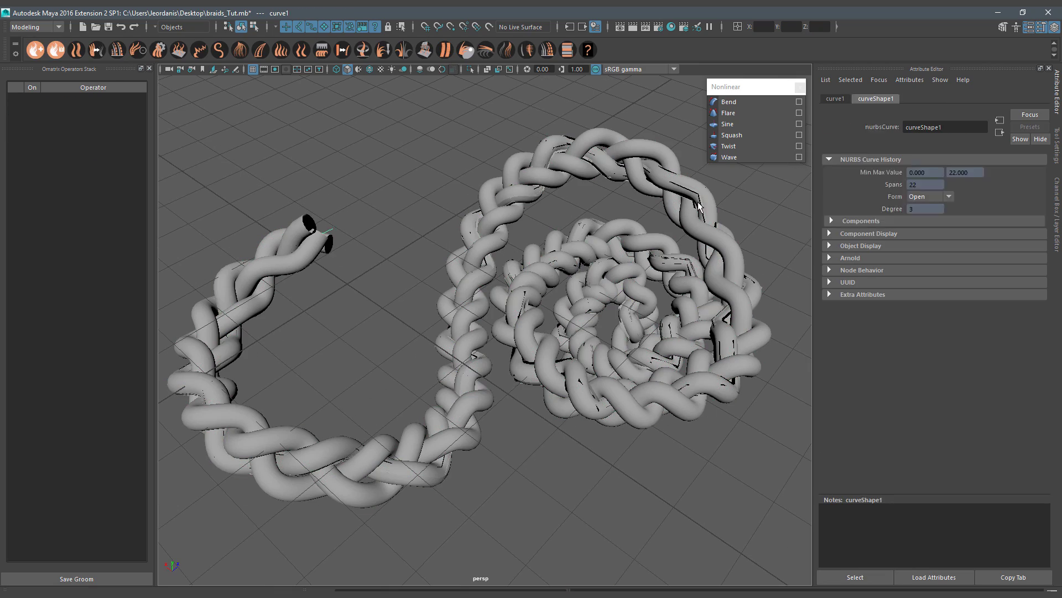
pyautogui.click(722, 296)
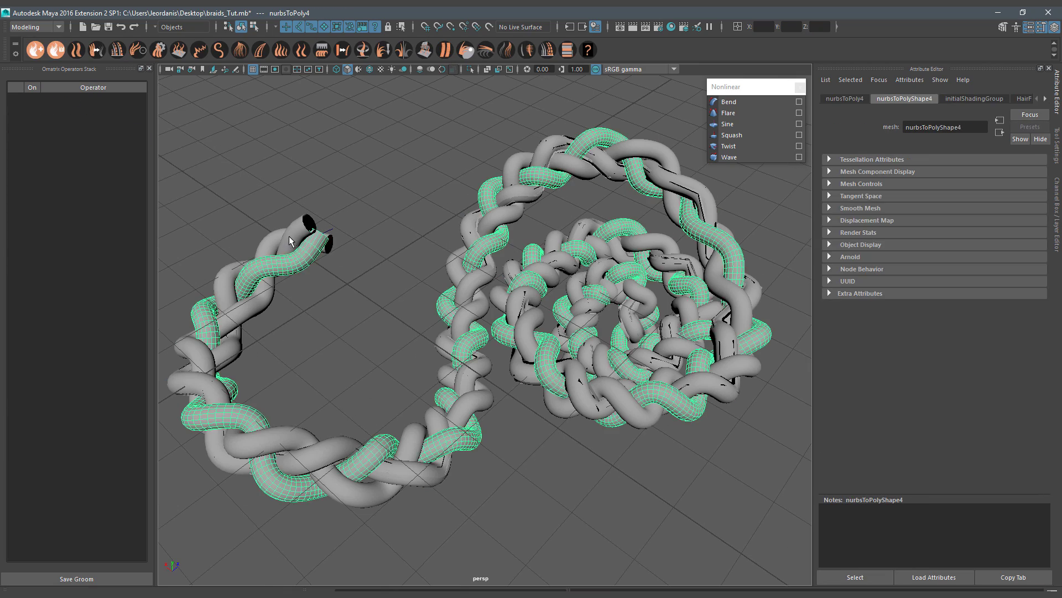
pyautogui.click(73, 118)
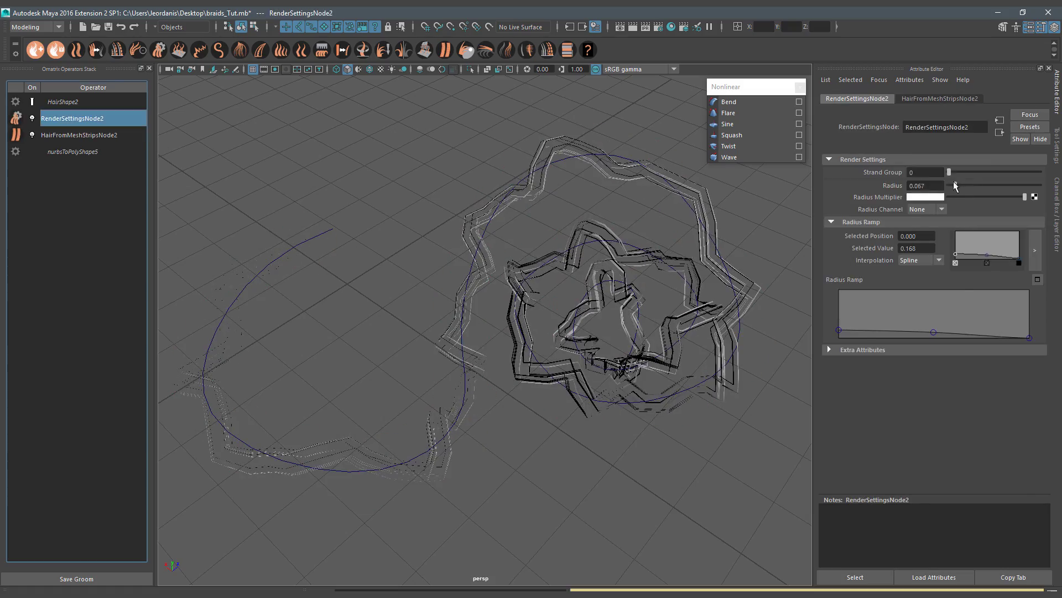
pyautogui.moveTo(959, 226); pyautogui.dragTo(995, 227)
pyautogui.click(855, 363)
pyautogui.click(886, 409)
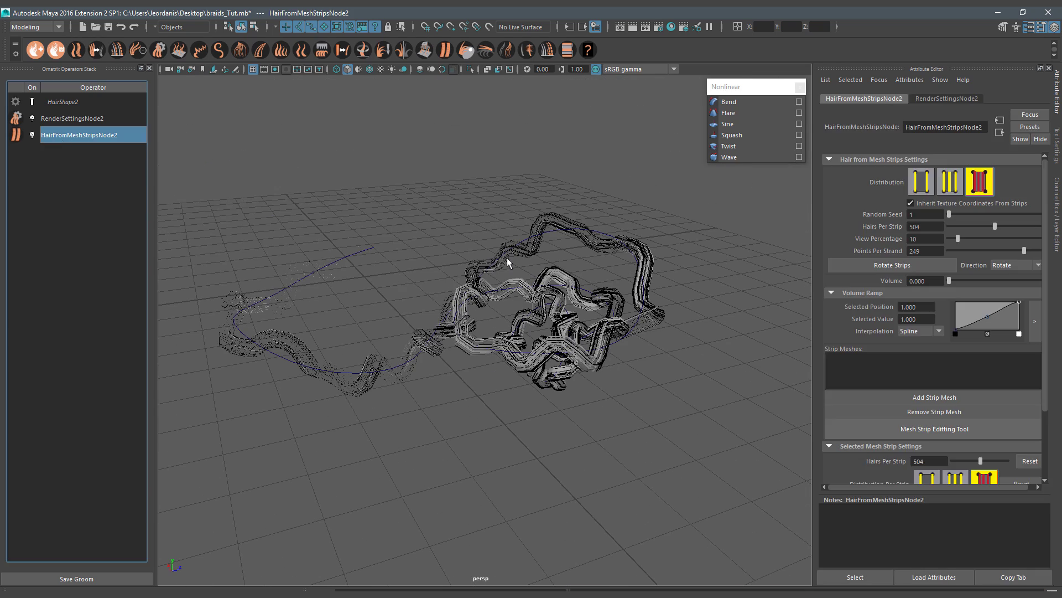
pyautogui.write('150')
pyautogui.press('Return')
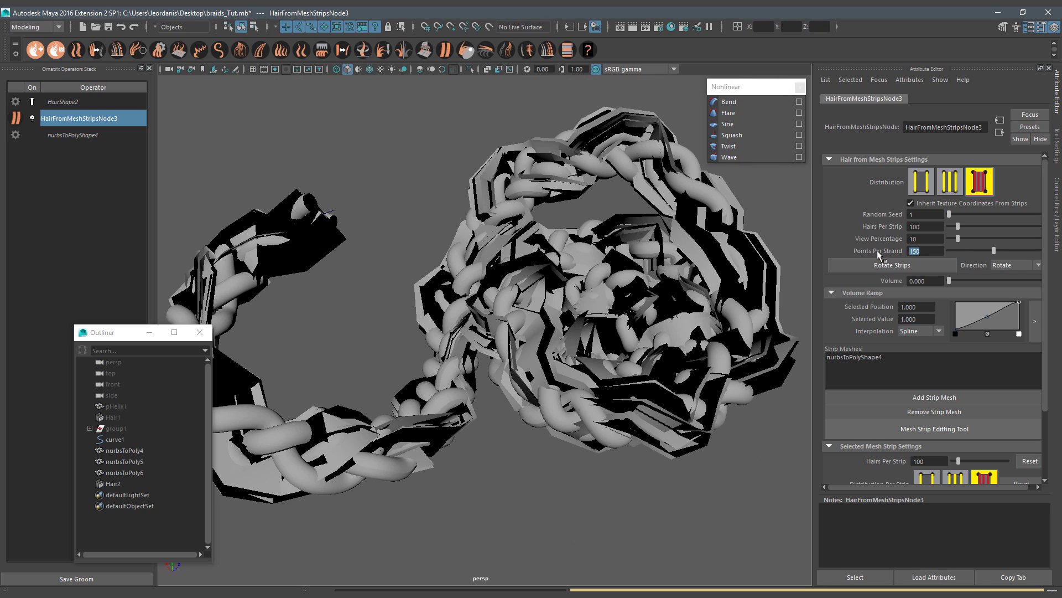
# Step: Add Render Settings to the braid hair, tapering and thinning the hair radius
pyautogui.click(160, 56)
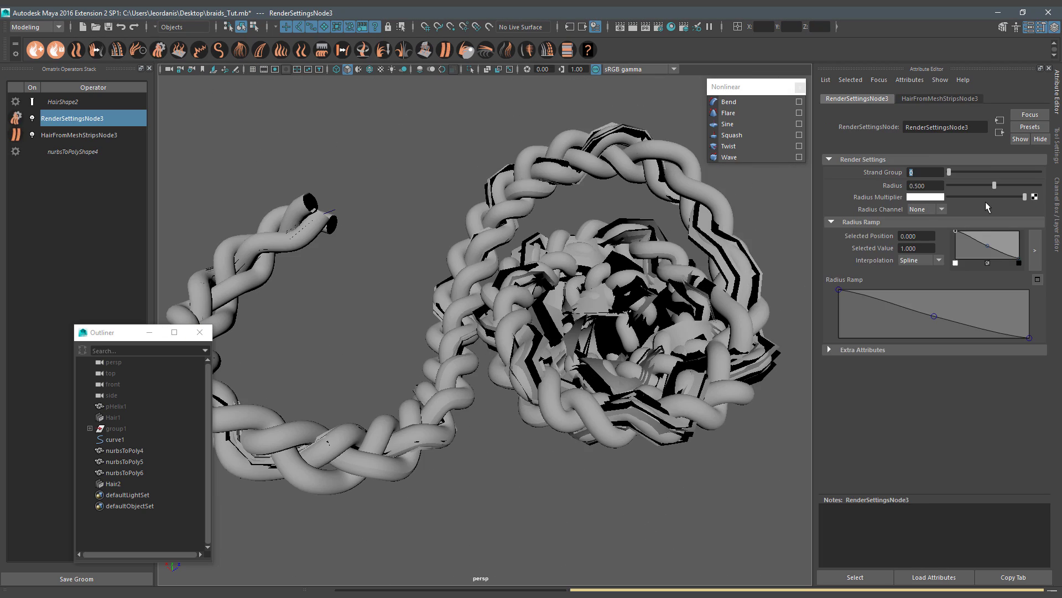
pyautogui.moveTo(838, 292); pyautogui.dragTo(839, 331)
pyautogui.moveTo(994, 184); pyautogui.dragTo(961, 184)
# Step: Add another braid strand mesh as a source, then hide all three strand meshes
pyautogui.click(79, 134)
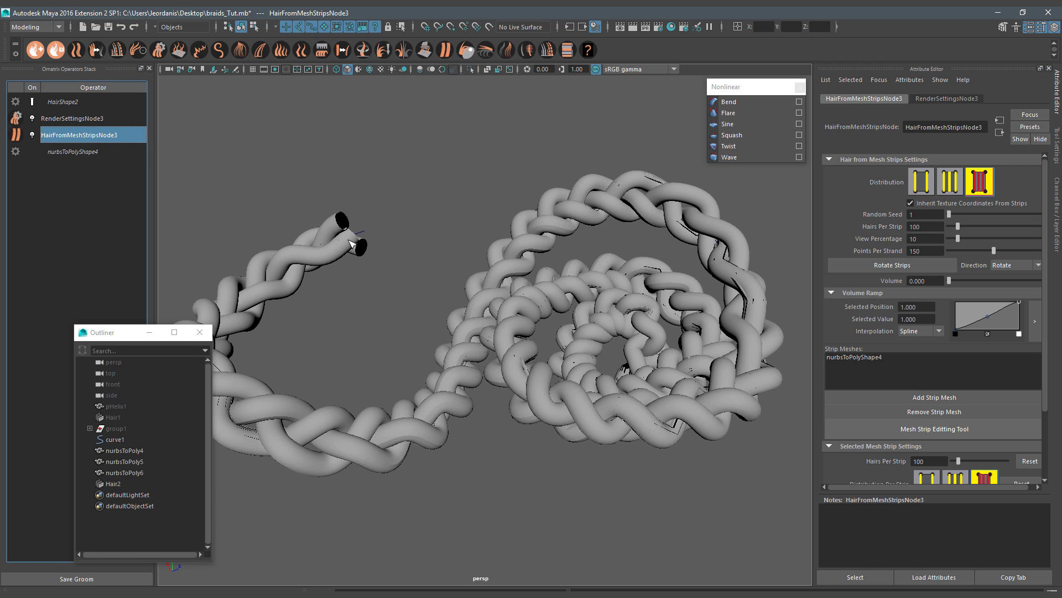
pyautogui.click(361, 254)
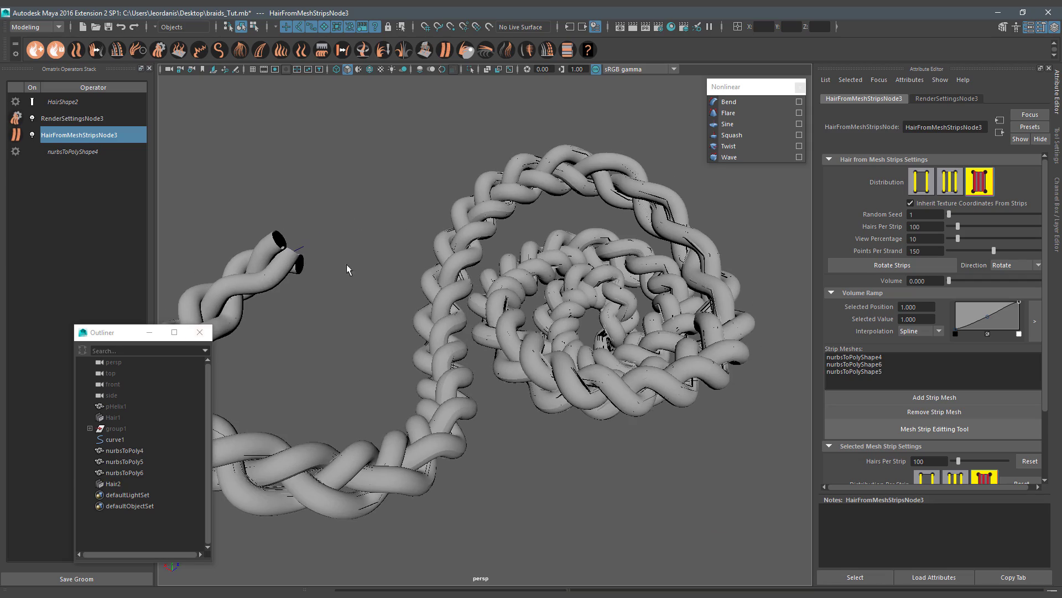
pyautogui.click(124, 472)
pyautogui.keyDown('shift'); pyautogui.click(125, 450); pyautogui.keyUp('shift')
pyautogui.hotkey('ctrl', 'h')
# Step: Set Hair2 to 200 hairs per strip, 30% view percentage and 256 points per strand
pyautogui.click(567, 298)
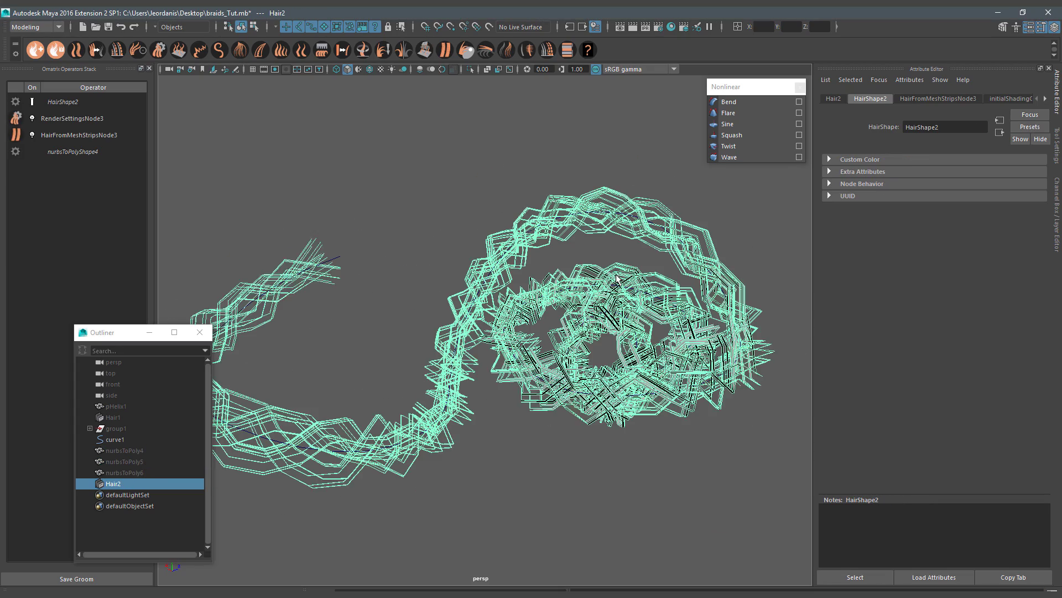
pyautogui.click(79, 135)
pyautogui.click(933, 251)
pyautogui.write('200')
pyautogui.press('Return')
pyautogui.write('200')
pyautogui.press('Return')
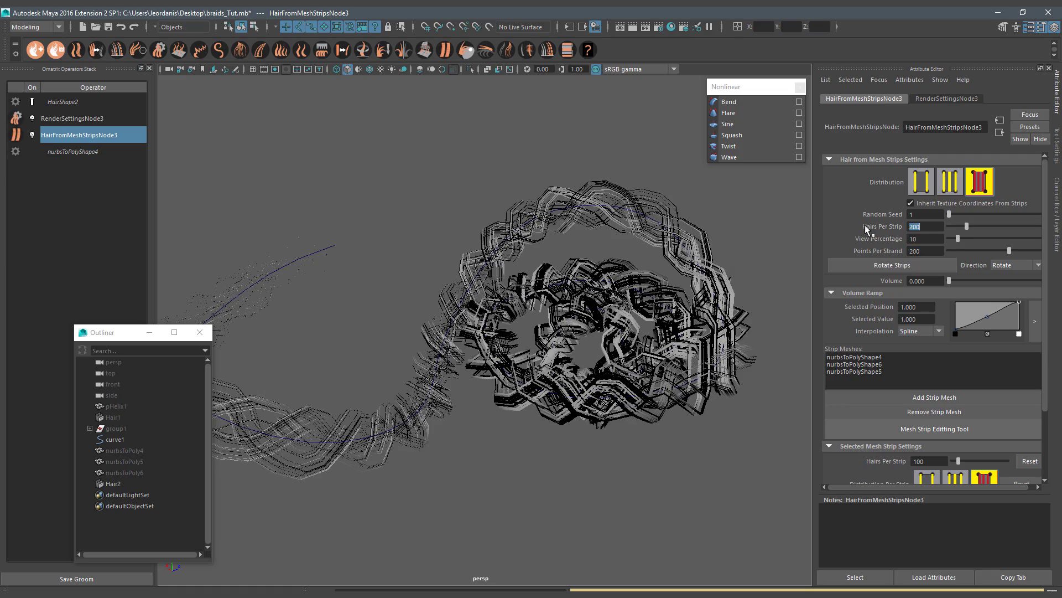
pyautogui.doubleClick(924, 238)
pyautogui.write('30')
pyautogui.press('Return')
pyautogui.scroll(3, 453, 286)
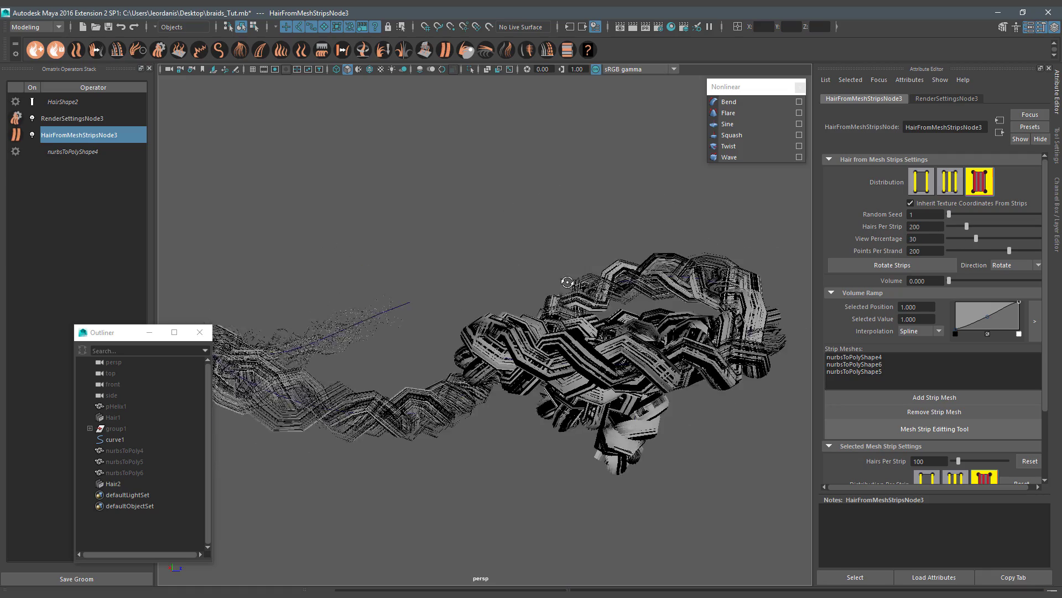
pyautogui.scroll(3, 453, 286)
pyautogui.scroll(3, 452, 286)
pyautogui.doubleClick(924, 251)
pyautogui.write('256')
pyautogui.press('Return')
pyautogui.scroll(-5, 546, 329)
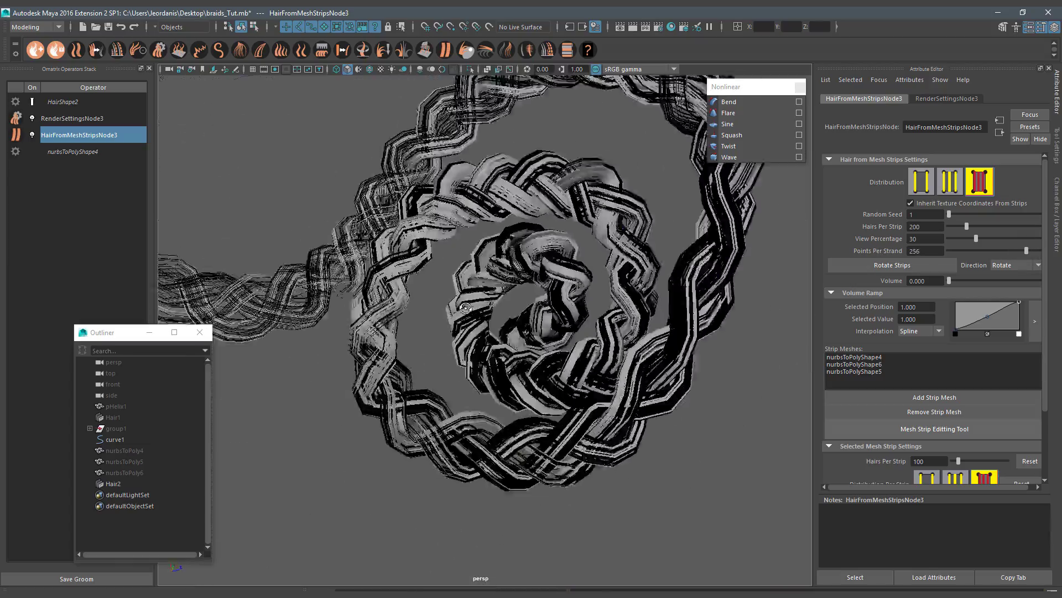
pyautogui.keyDown('alt'); pyautogui.moveTo(498, 274); pyautogui.dragTo(546, 329); pyautogui.keyUp('alt')
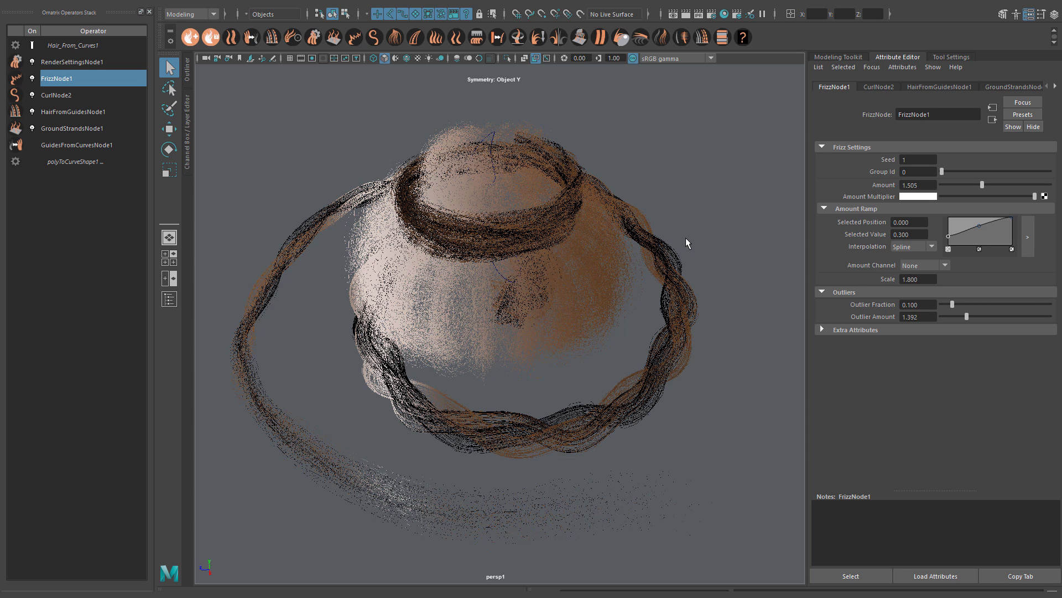
# Step: Select the braid, central hair mass, rope ring and bun hair in turn, then deselect
pyautogui.click(671, 259)
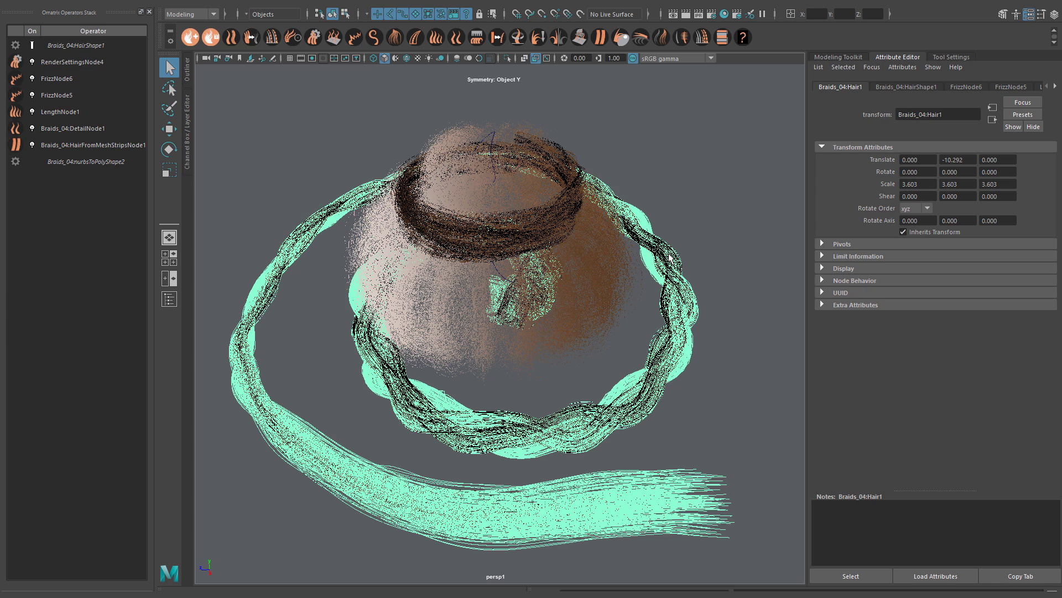
pyautogui.click(604, 262)
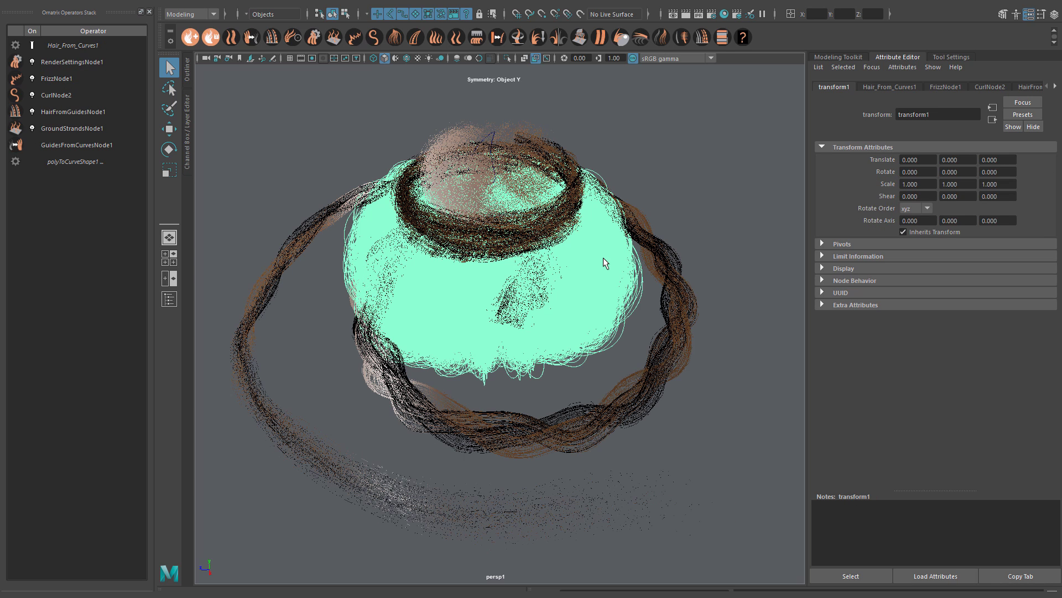
pyautogui.click(542, 223)
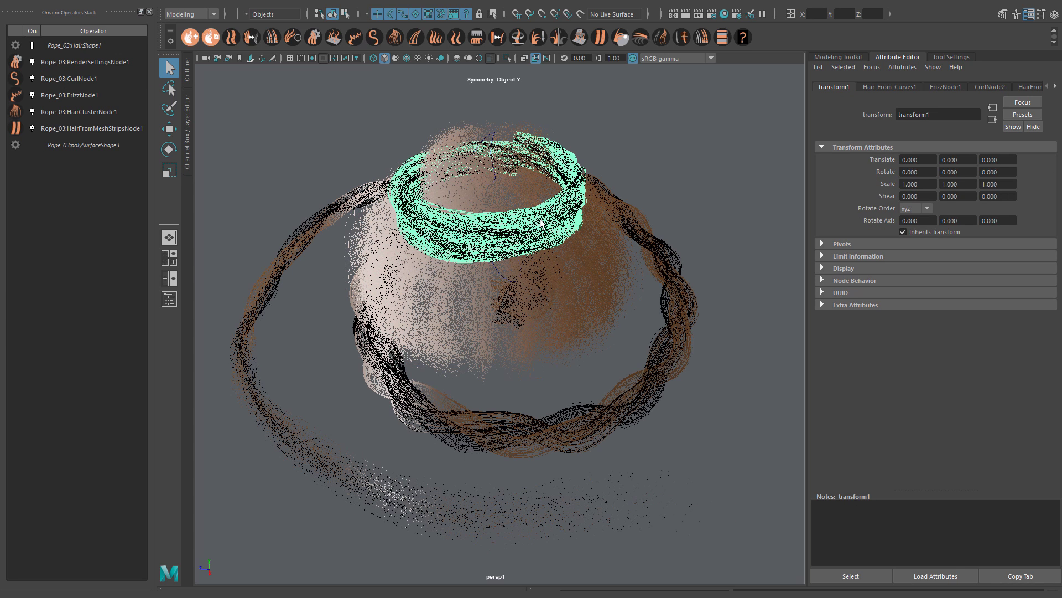
pyautogui.click(456, 141)
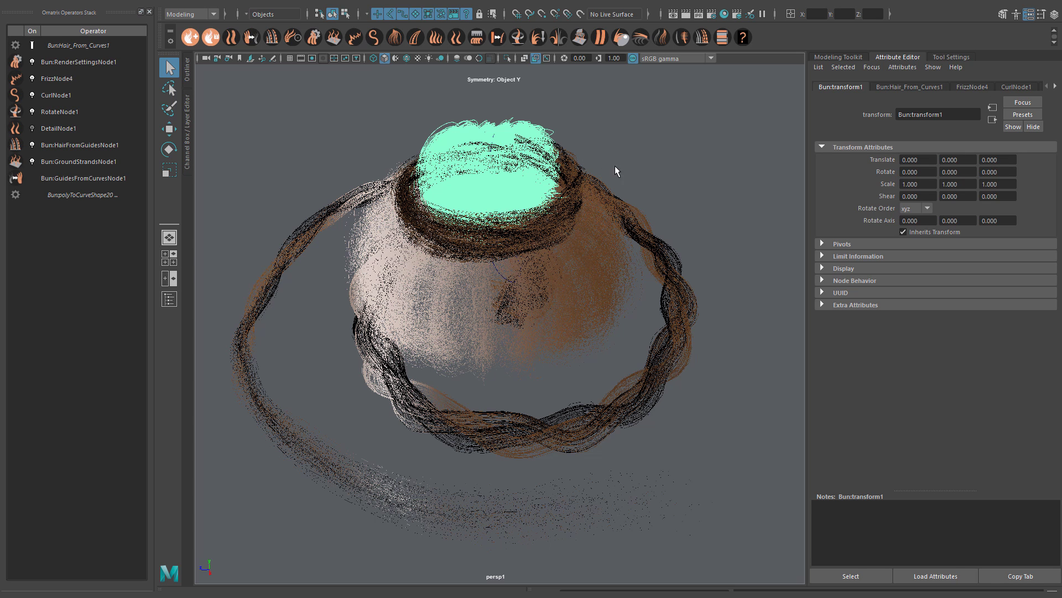
pyautogui.click(653, 180)
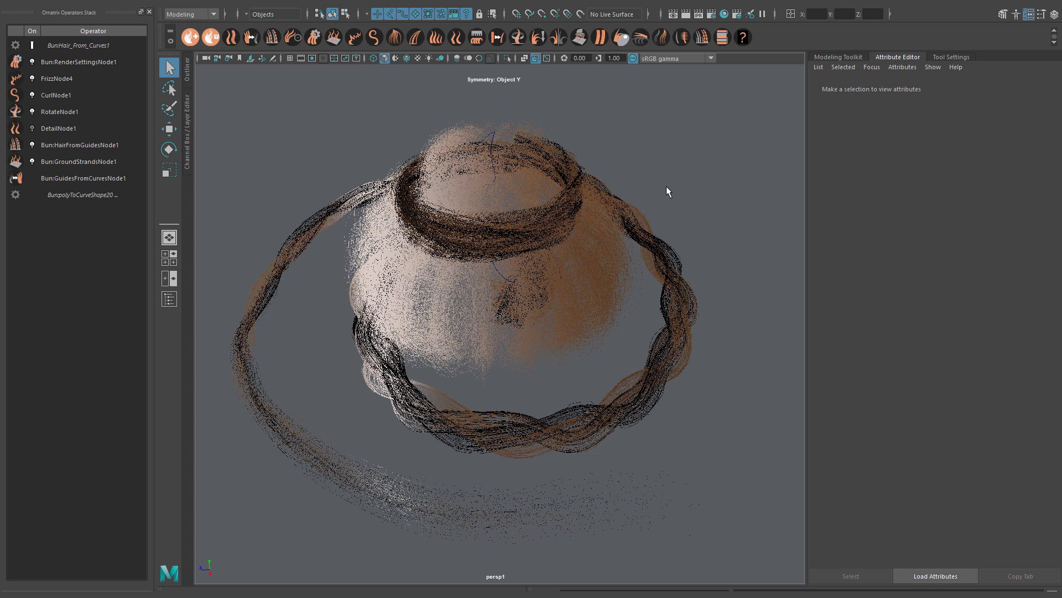
# Step: Review the outliner hierarchy, clear the selection, and render the scene in Arnold RenderView
pyautogui.click(187, 72)
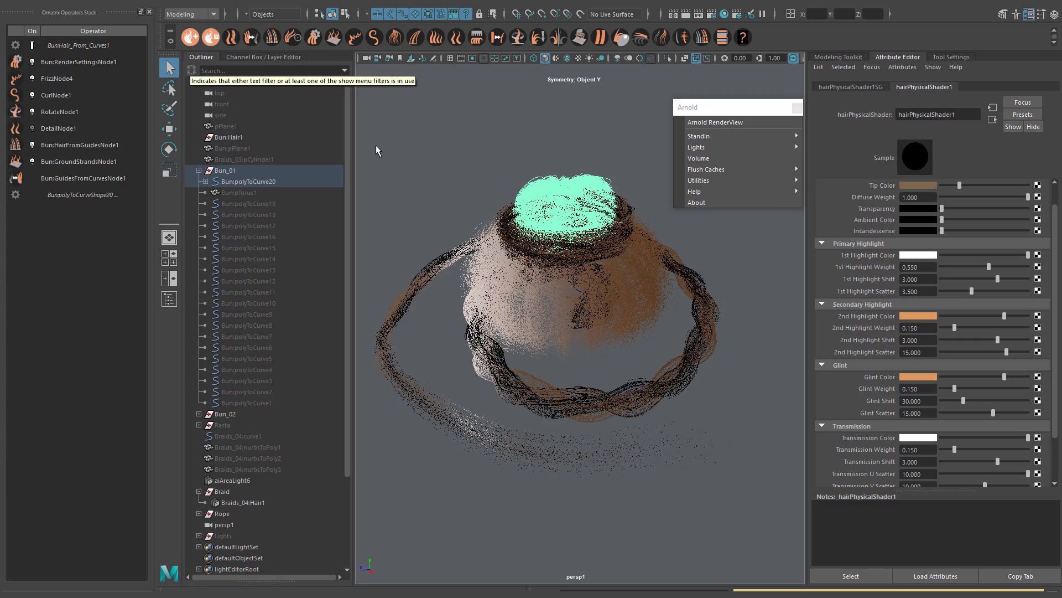
pyautogui.click(252, 424)
pyautogui.click(202, 57)
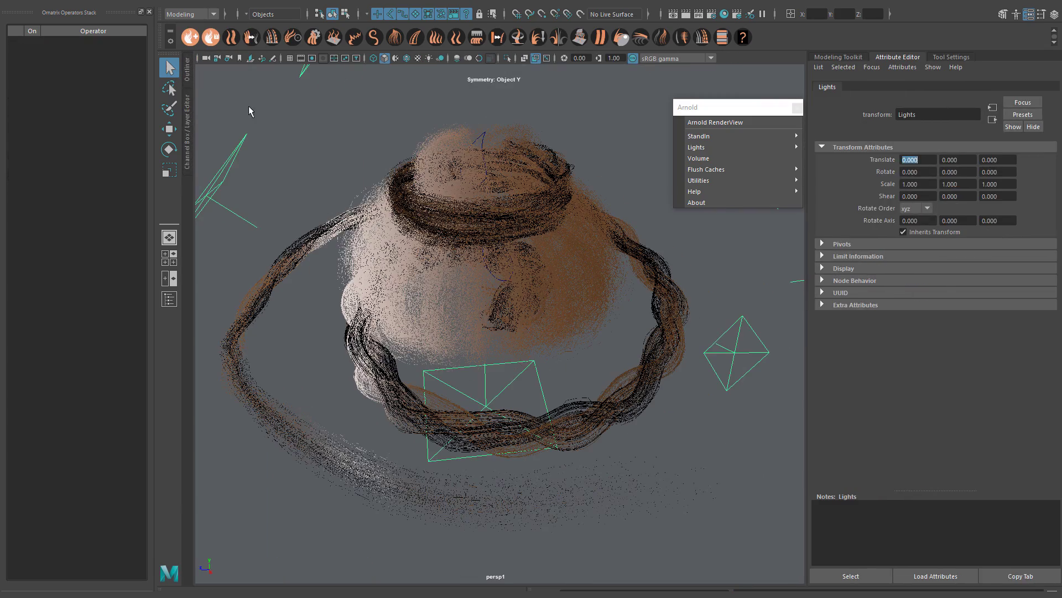
pyautogui.click(264, 123)
pyautogui.keyDown('alt'); pyautogui.moveTo(474, 154); pyautogui.dragTo(546, 177); pyautogui.keyUp('alt')
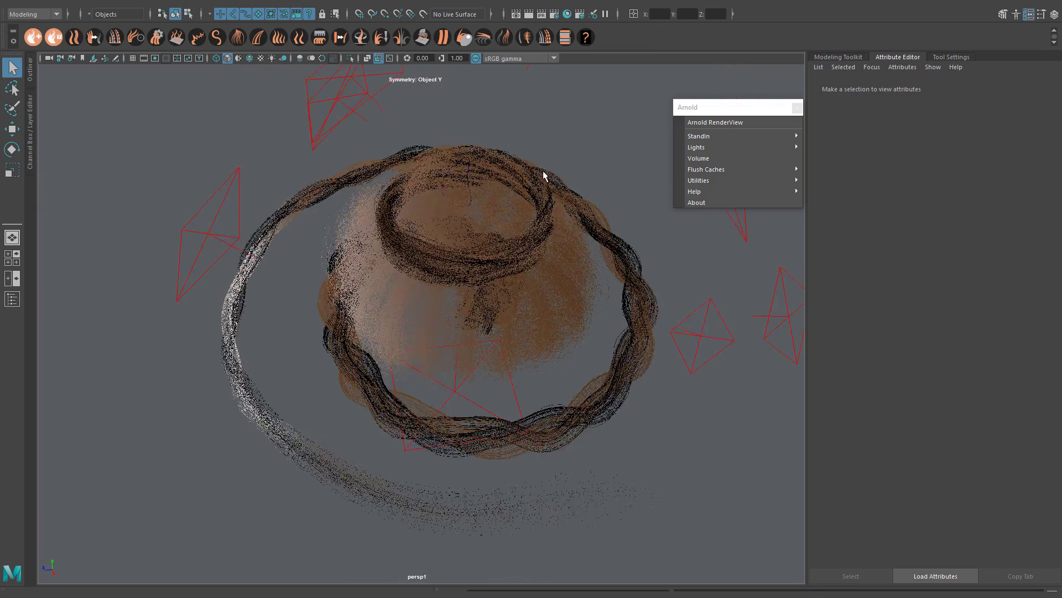
pyautogui.click(715, 122)
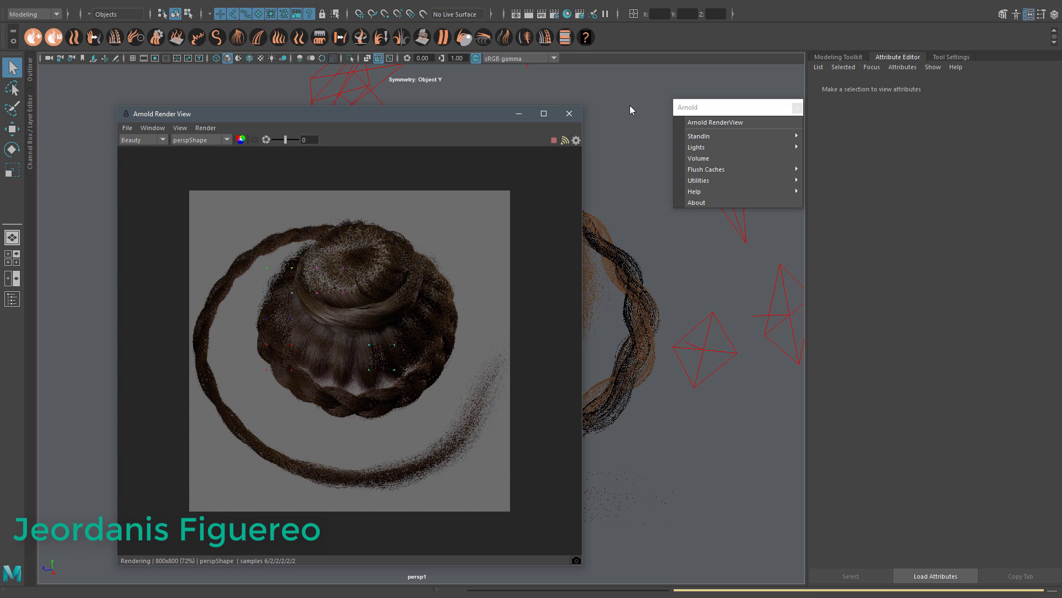